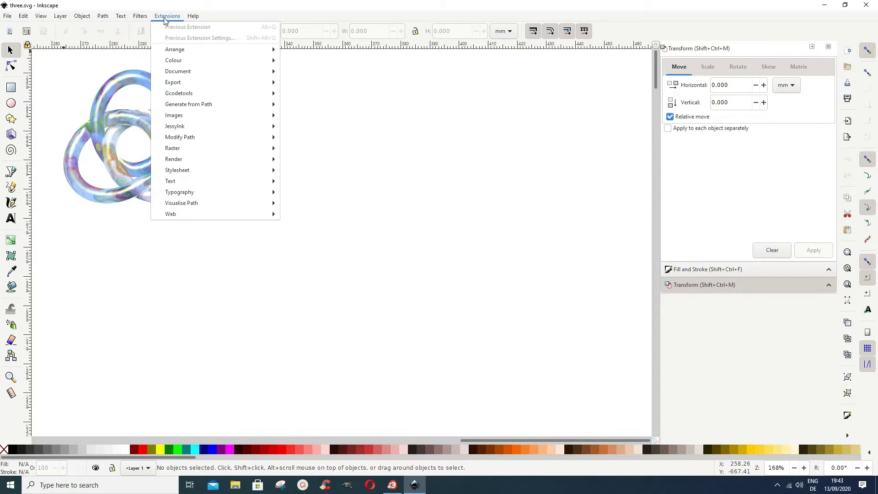
# - Render an equilateral triangle from three sides of 100 px with the Triangle extension
pyautogui.moveTo(186, 162)
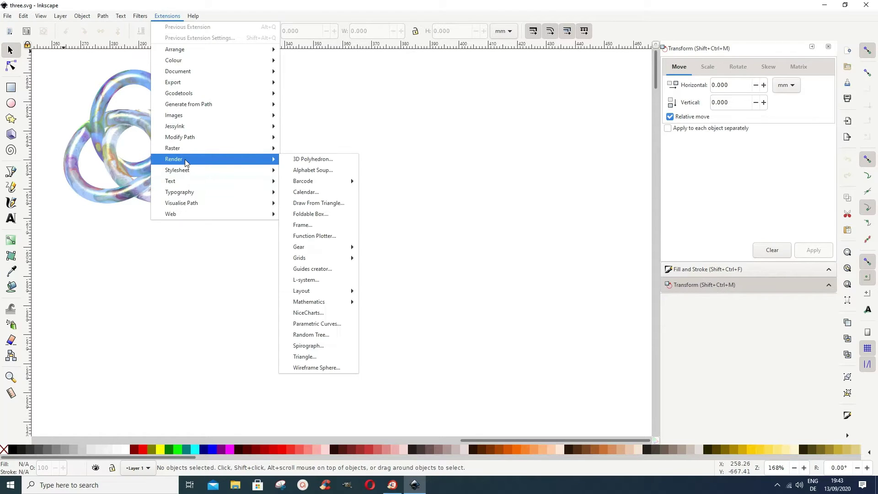
pyautogui.click(305, 356)
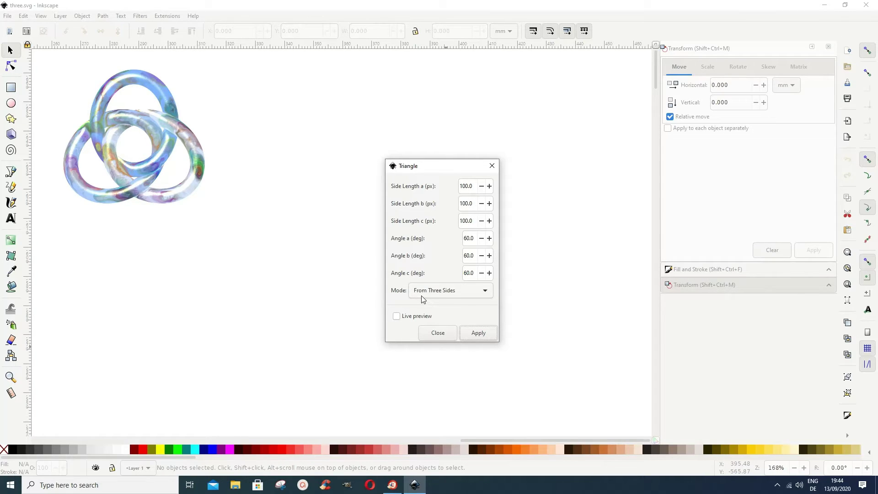
pyautogui.click(476, 334)
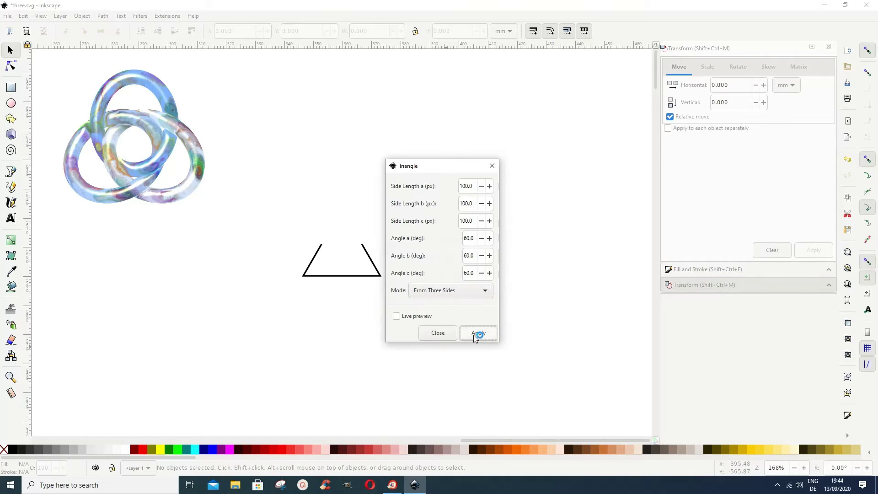
pyautogui.click(492, 166)
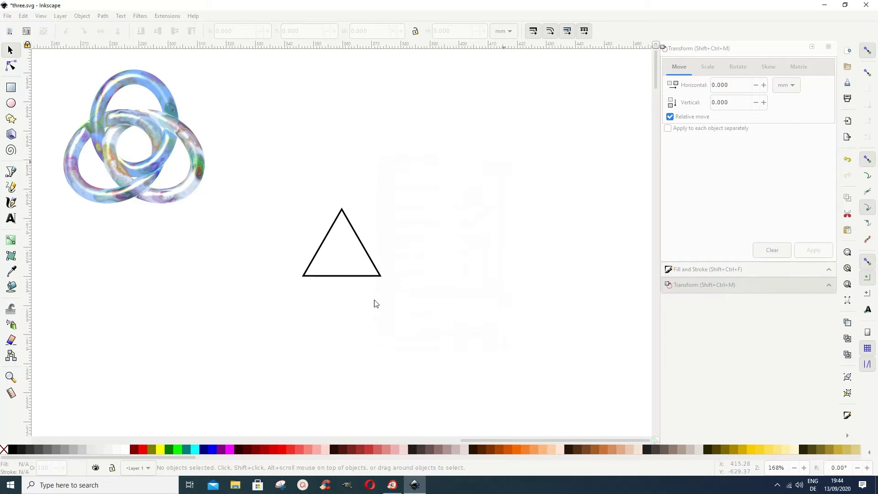
# - Scale the triangle down to about 19.8 by 17.2 mm and shift it slightly to the right
pyautogui.click(379, 276)
pyautogui.moveTo(379, 276); pyautogui.dragTo(406, 275)
pyautogui.click(370, 314)
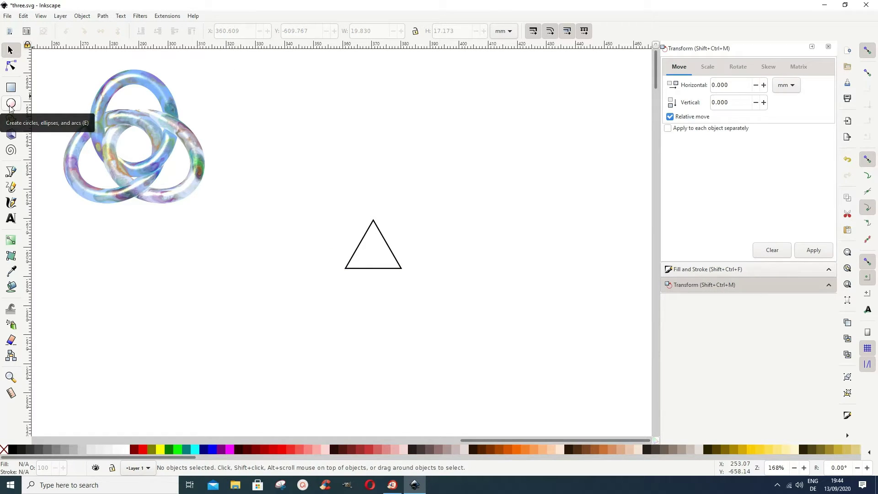
# - Draw an upright ellipse with radii of about 12.7 and 16.7 mm above and right of the triangle, and remove its fill
pyautogui.click(10, 105)
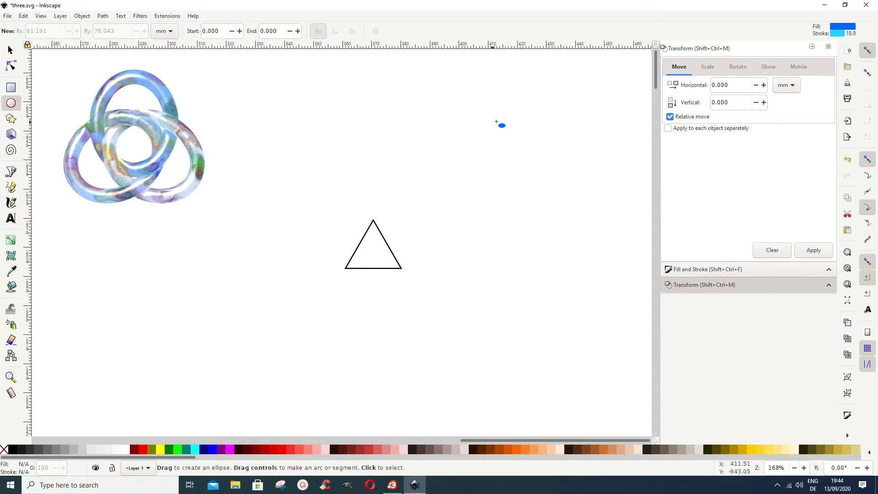
pyautogui.moveTo(422, 120)
pyautogui.mouseDown()
pyautogui.moveTo(415, 156)
pyautogui.moveTo(431, 190)
pyautogui.moveTo(493, 218)
pyautogui.mouseUp()
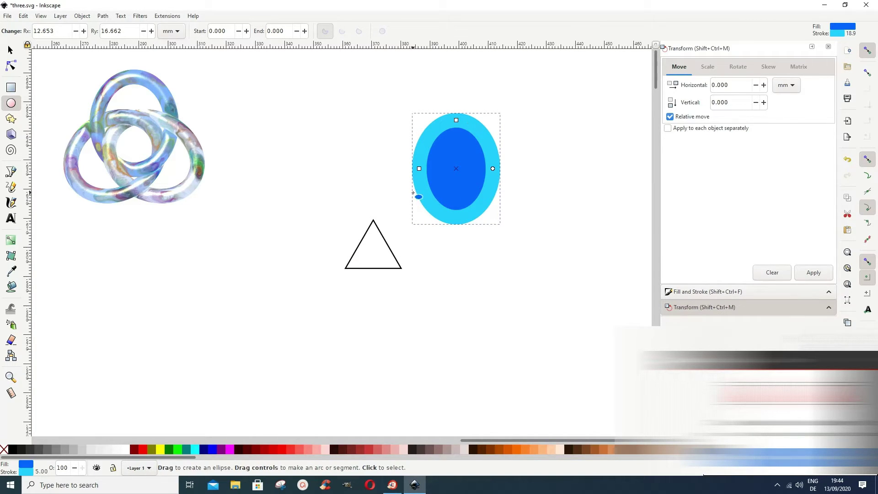
pyautogui.click(82, 17)
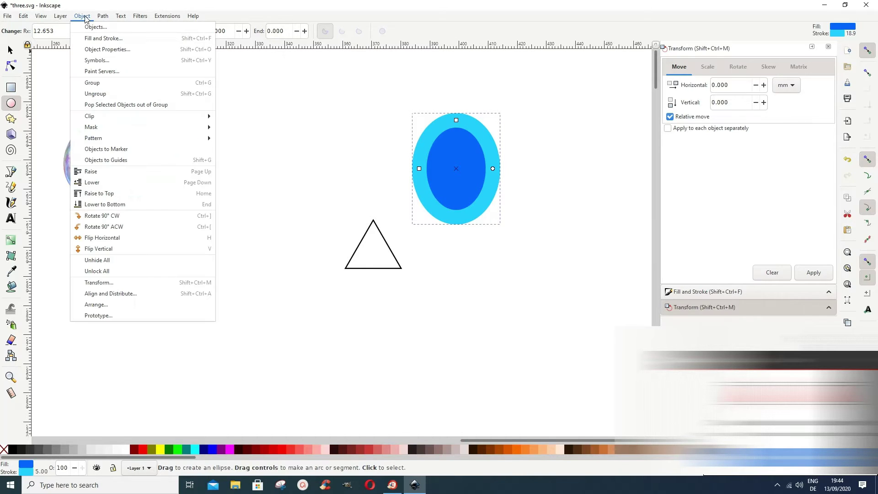
pyautogui.click(99, 39)
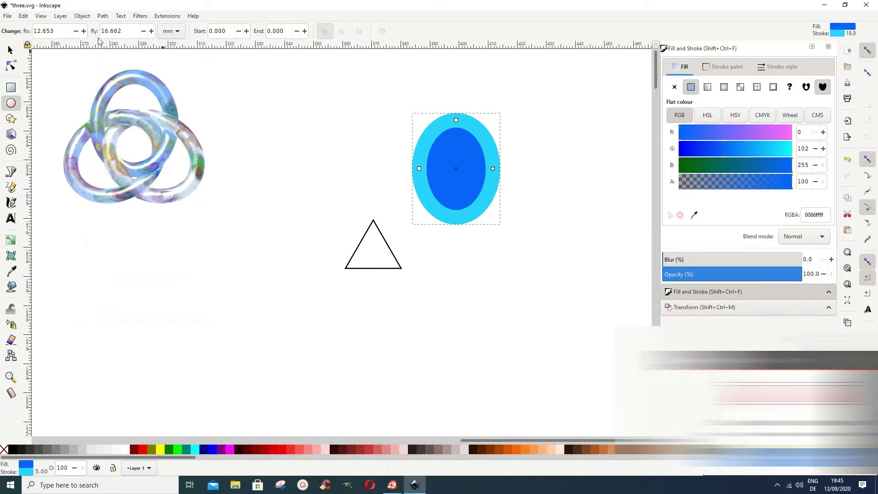
pyautogui.click(732, 69)
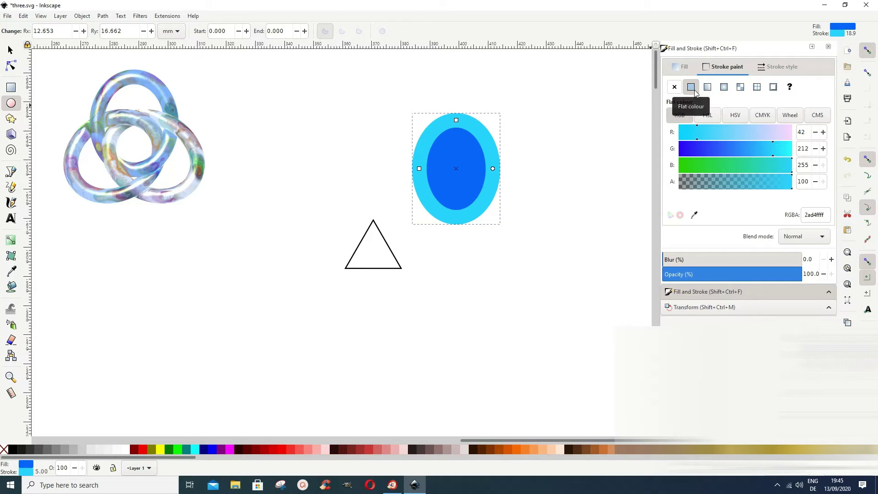
pyautogui.click(773, 70)
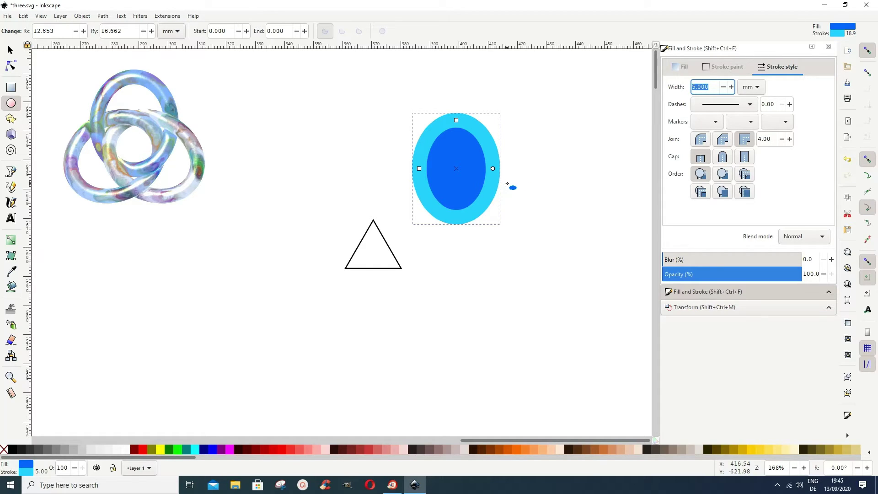
pyautogui.click(681, 73)
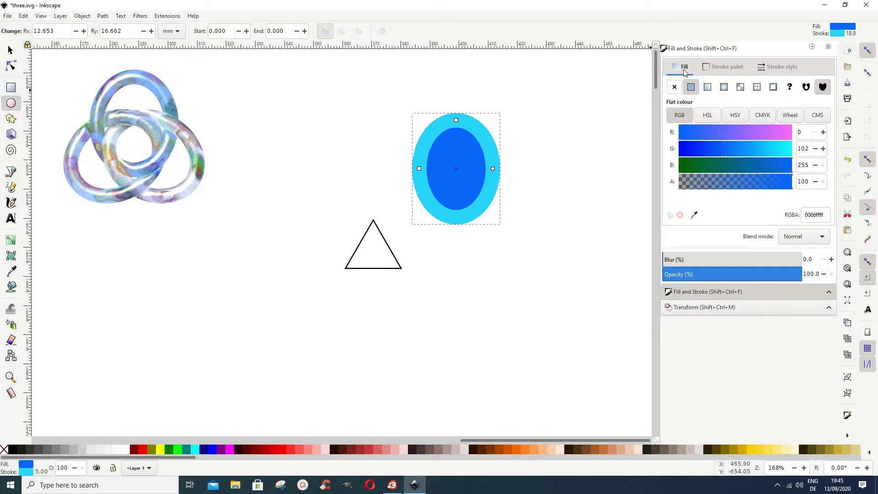
pyautogui.click(674, 87)
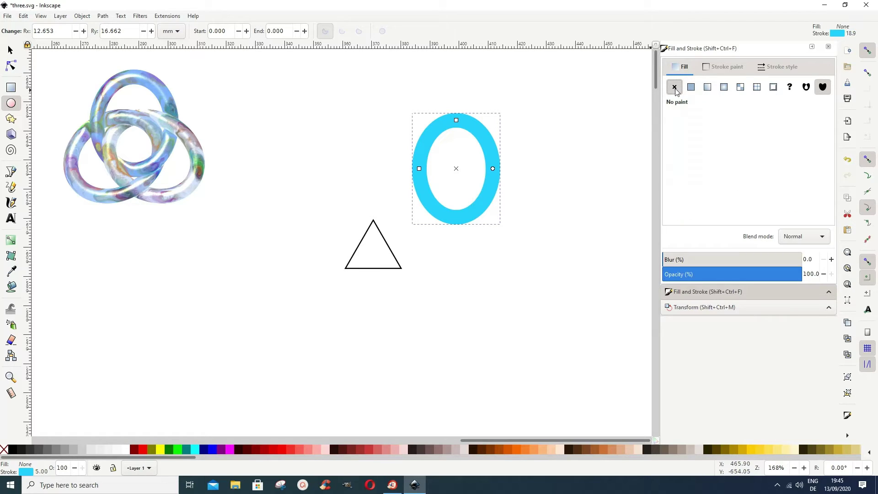
# - Convert the ellipse's stroke to a path and snap the ring's centre onto the triangle's top corner
pyautogui.click(10, 50)
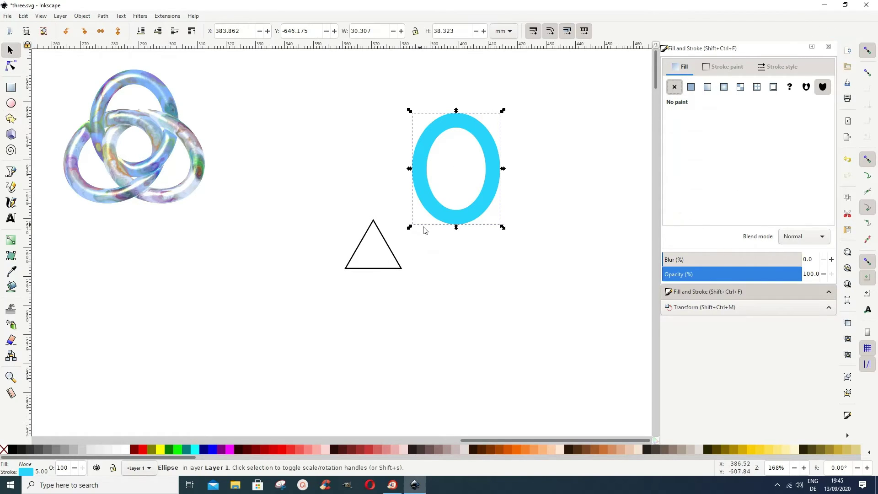
pyautogui.click(103, 16)
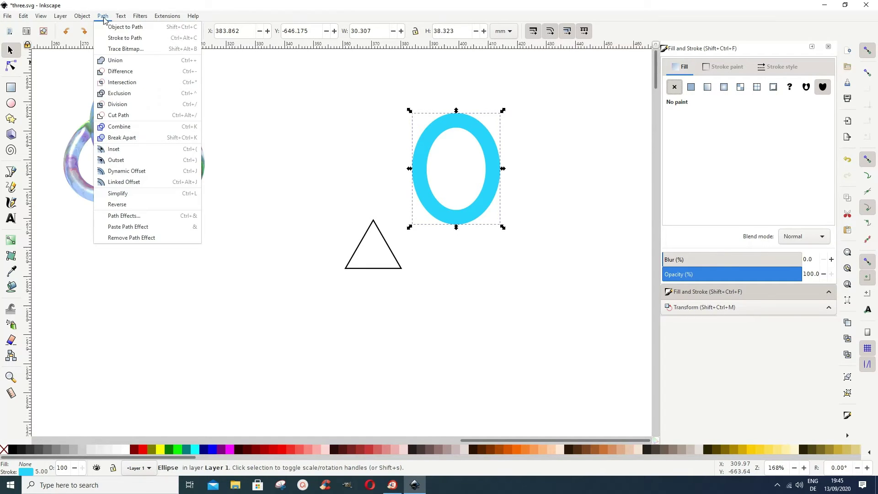
pyautogui.click(117, 43)
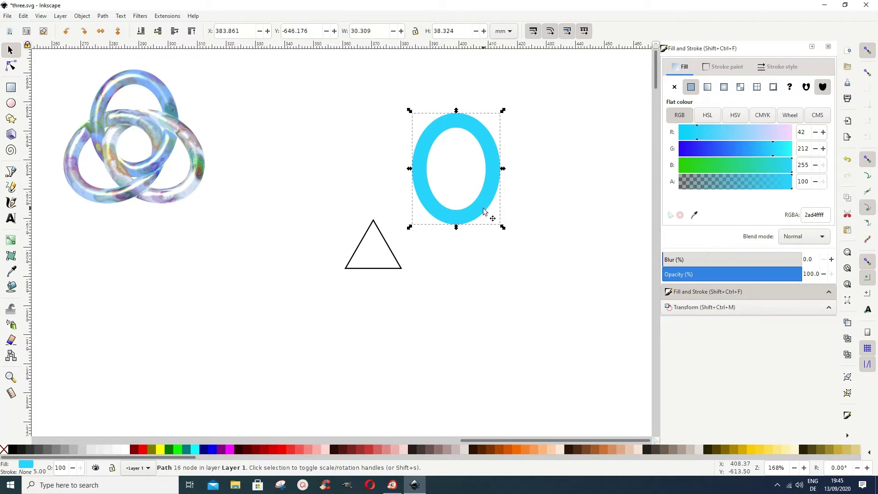
pyautogui.click(492, 187)
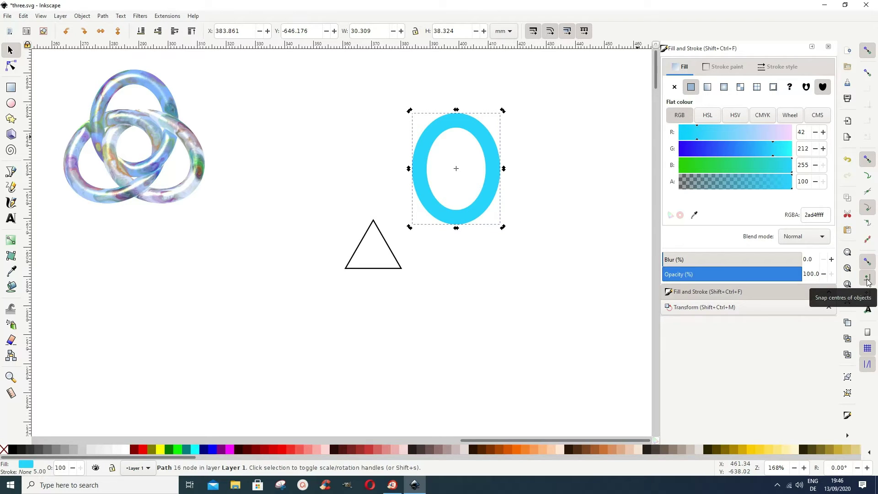
pyautogui.moveTo(466, 123); pyautogui.dragTo(384, 168)
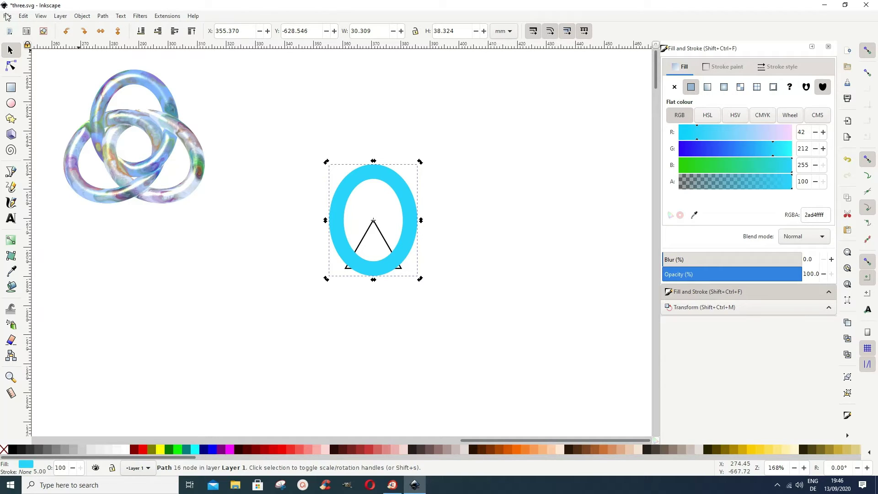
# - Duplicate the blue ring in place and colour the copy orange (ff6600)
pyautogui.click(25, 17)
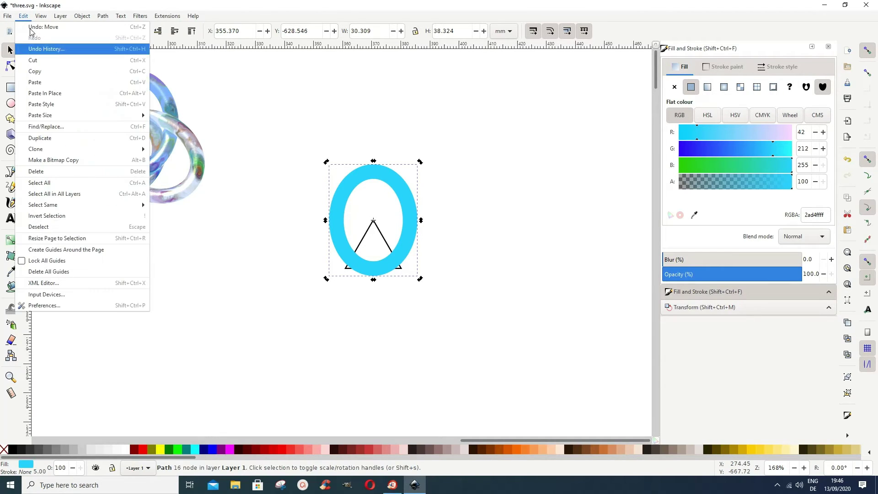
pyautogui.click(52, 141)
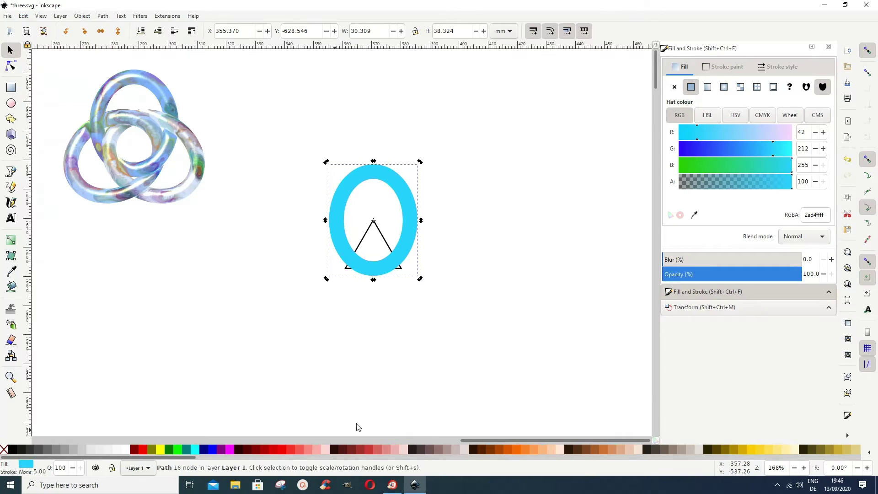
pyautogui.click(515, 451)
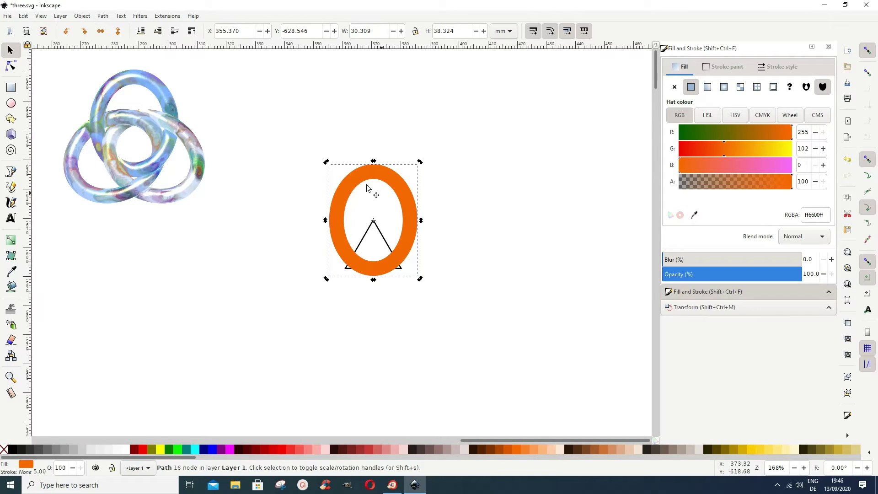
# - Rotate the orange ring 120° clockwise and snap its centre onto the triangle's lower-right corner
pyautogui.click(83, 17)
pyautogui.click(101, 286)
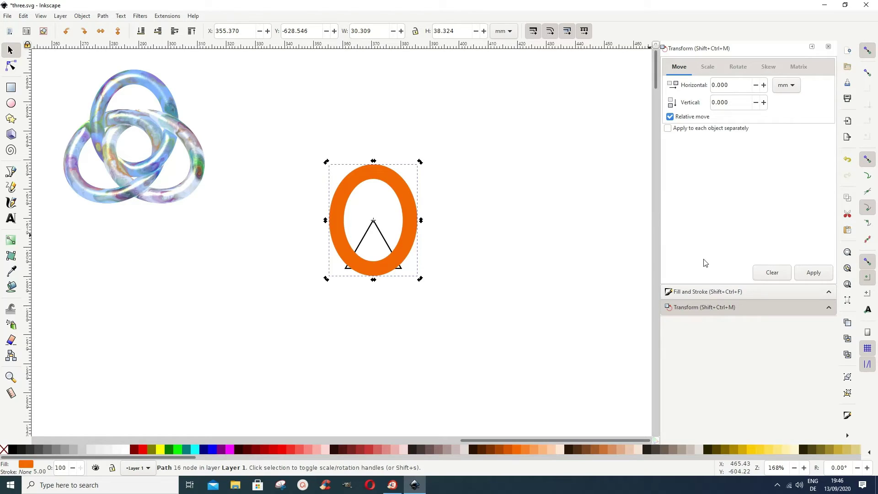
pyautogui.click(738, 68)
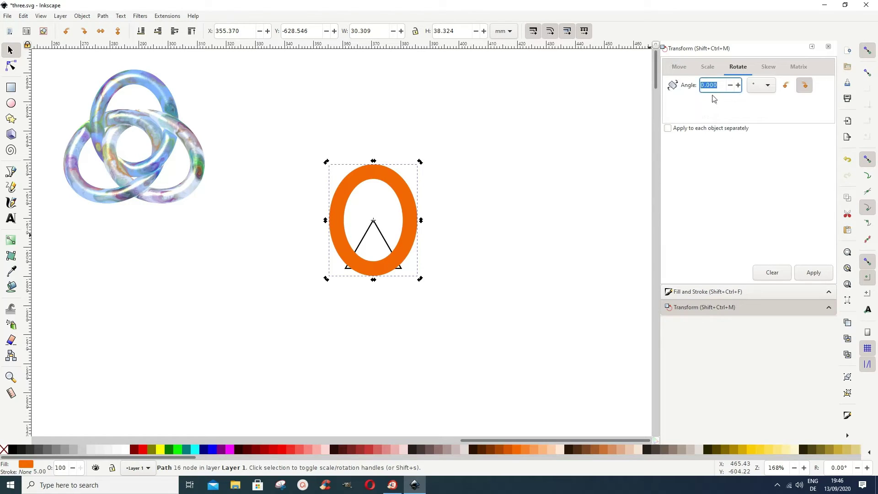
pyautogui.click(703, 85)
pyautogui.click(812, 274)
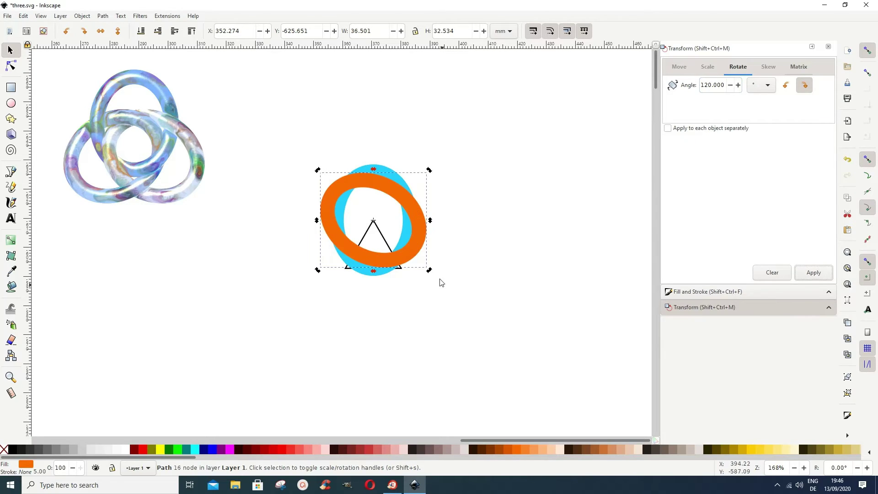
pyautogui.moveTo(418, 249); pyautogui.dragTo(441, 291)
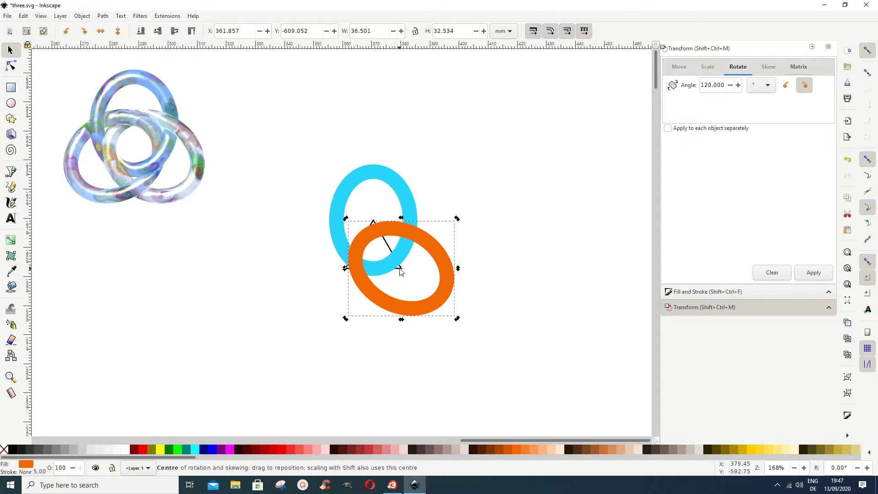
pyautogui.click(467, 359)
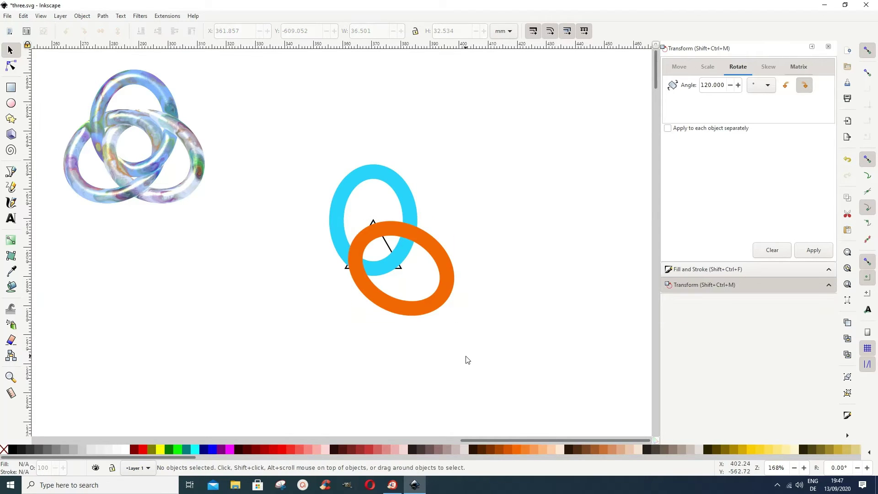
# - Duplicate the orange ring in place and colour the copy red
pyautogui.click(442, 305)
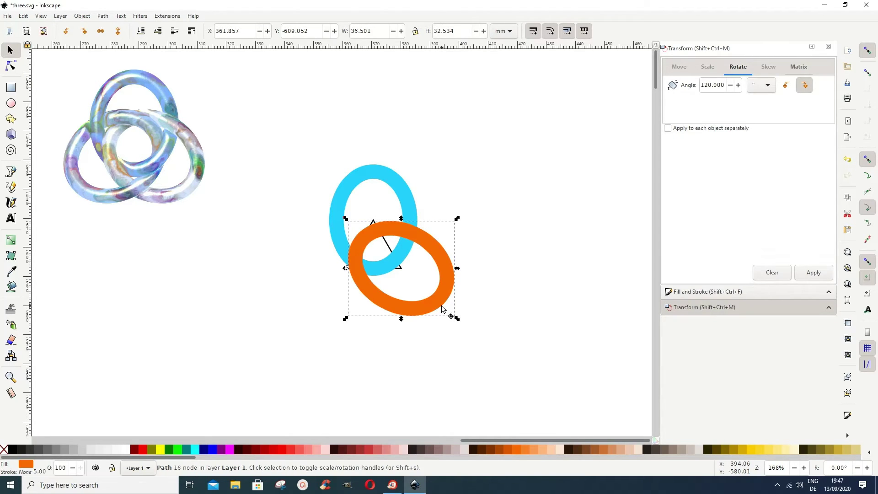
pyautogui.click(22, 16)
pyautogui.click(41, 137)
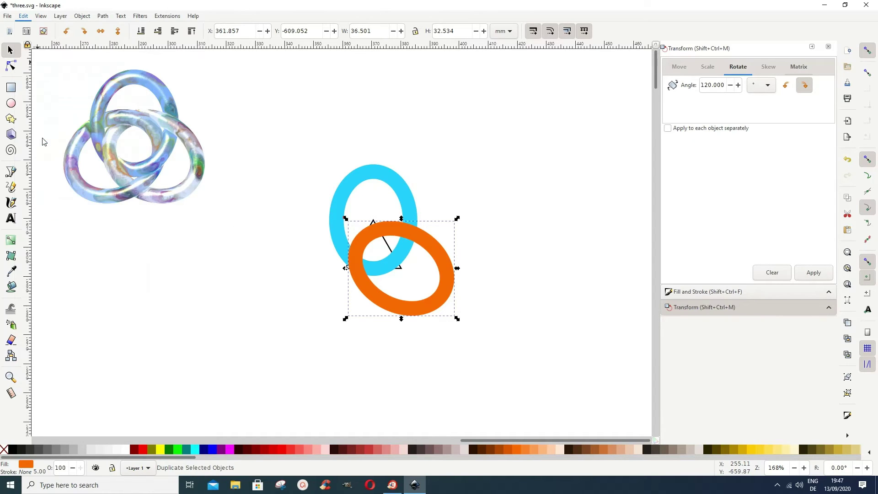
pyautogui.hotkey('ctrl', 'z')
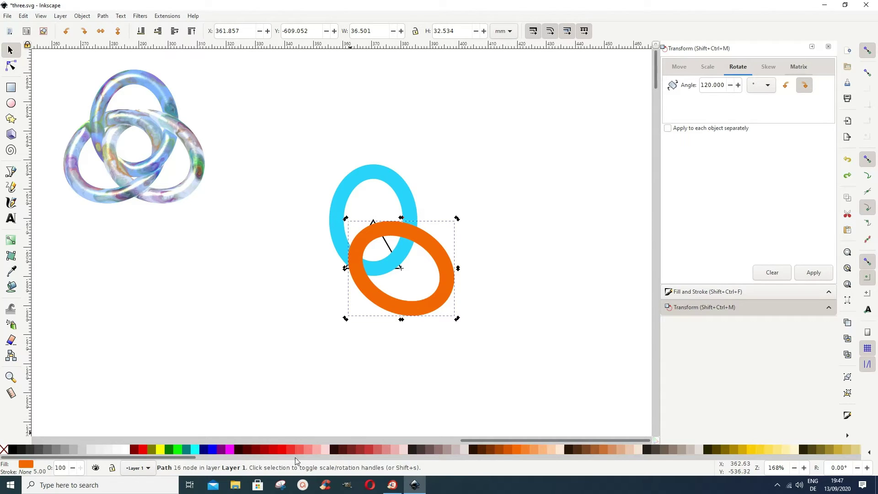
pyautogui.click(286, 450)
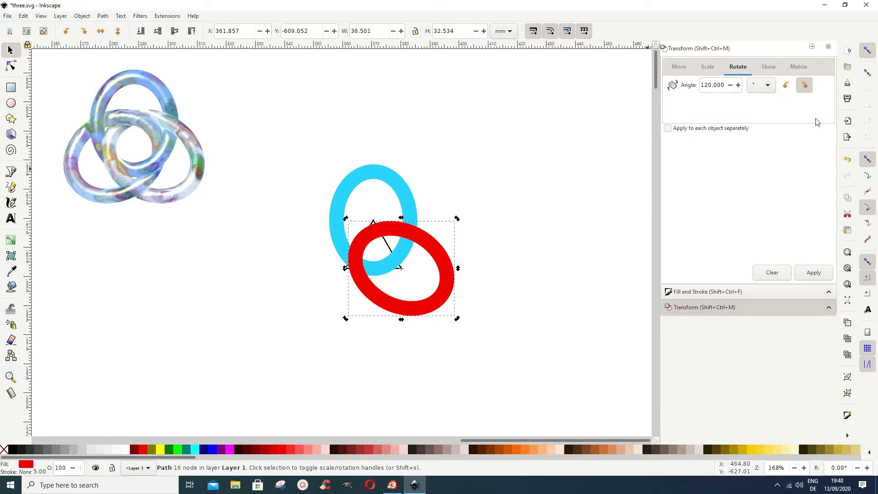
# - Rotate the red ring 120° clockwise and snap its centre onto the triangle's lower-left corner
pyautogui.click(813, 271)
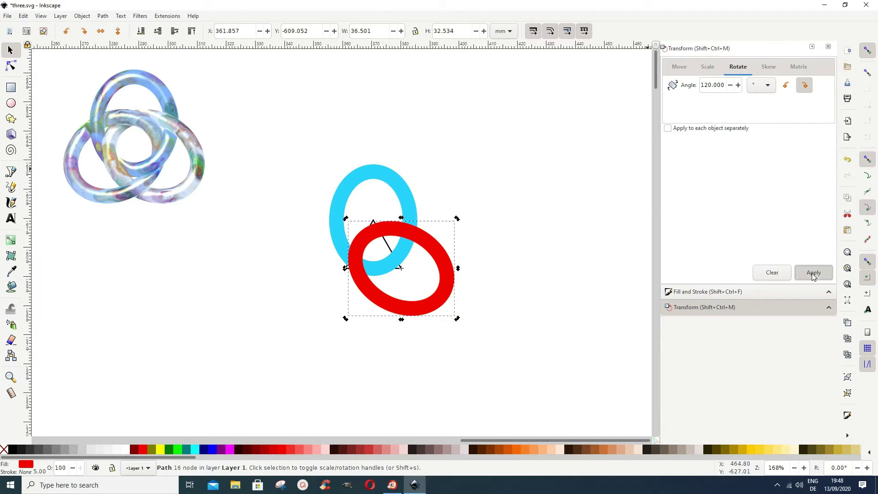
pyautogui.moveTo(427, 291); pyautogui.dragTo(364, 287)
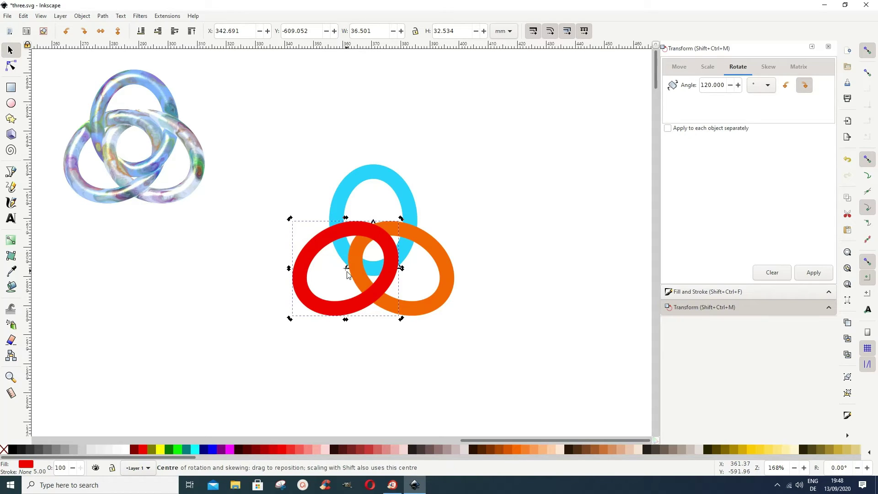
pyautogui.click(474, 388)
# - Delete the guide triangle beneath the three rings
pyautogui.click(373, 222)
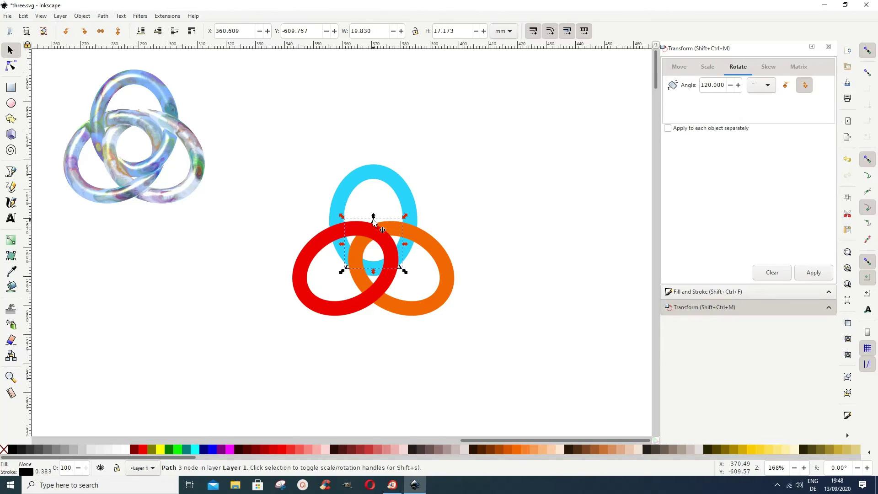
pyautogui.click(517, 430)
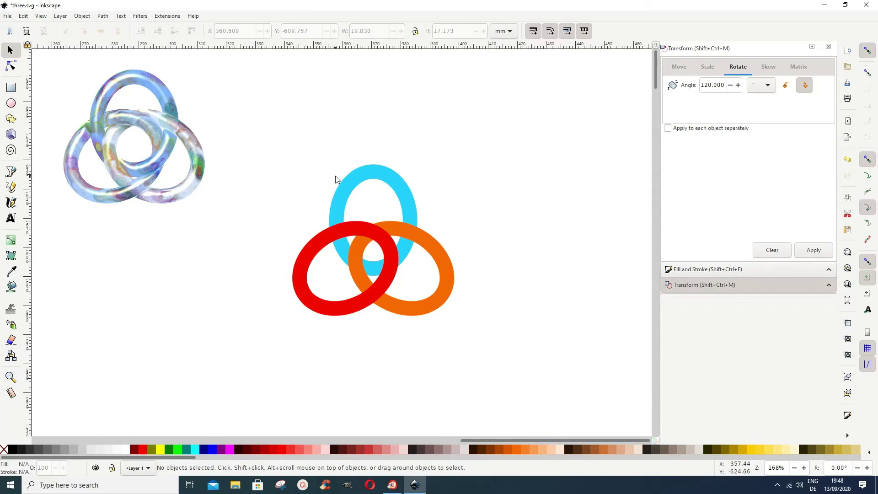
# - Duplicate all three rings in place
pyautogui.moveTo(261, 145); pyautogui.dragTo(487, 360)
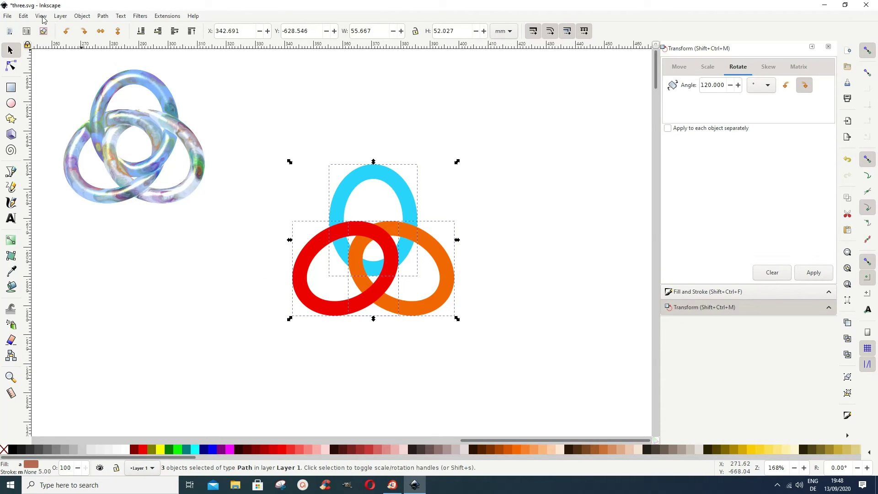
pyautogui.click(22, 16)
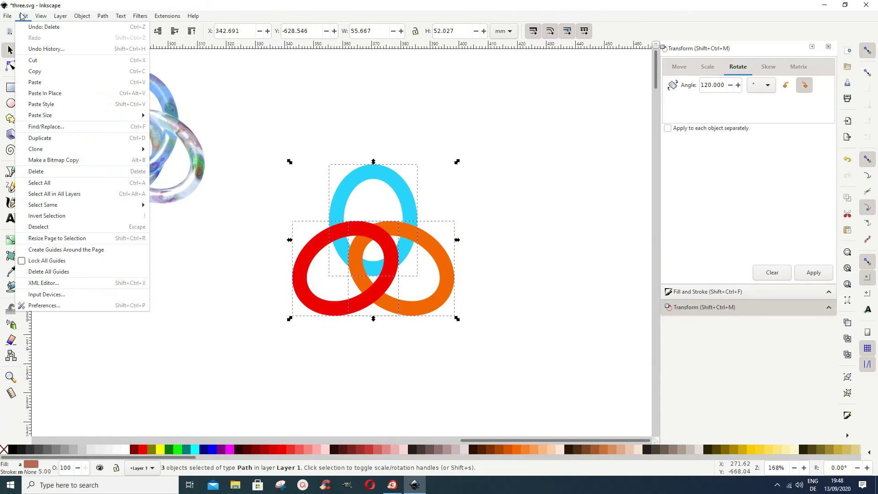
pyautogui.click(33, 139)
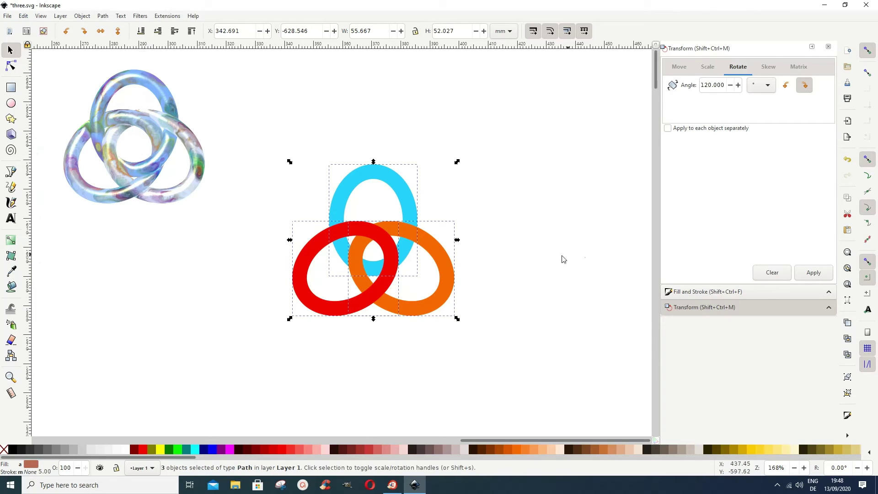
pyautogui.click(580, 255)
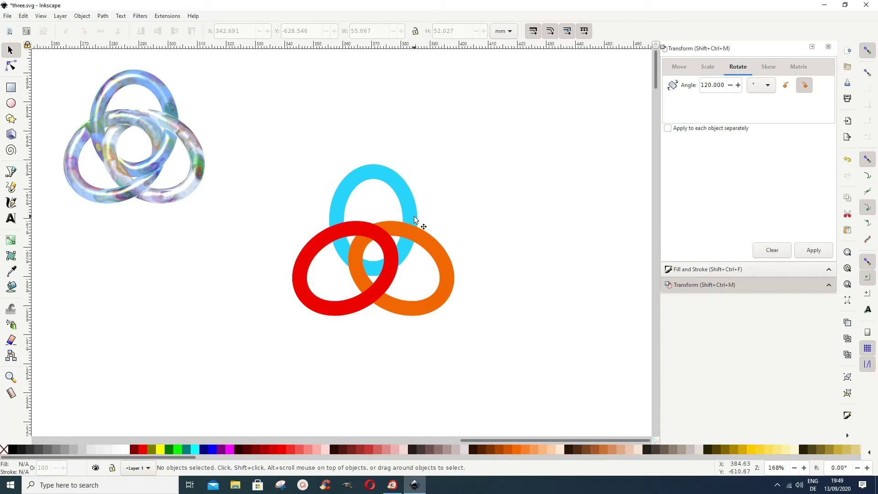
# - Cut the orange ring out of the cyan ring with a Difference operation and fill the resulting ring yellow (#FFFF00)
pyautogui.click(414, 213)
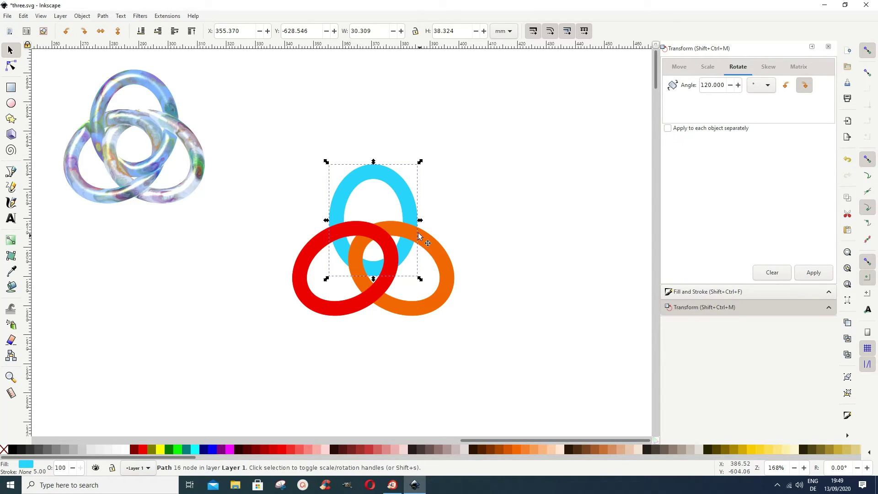
pyautogui.keyDown('shift'); pyautogui.click(435, 251); pyautogui.keyUp('shift')
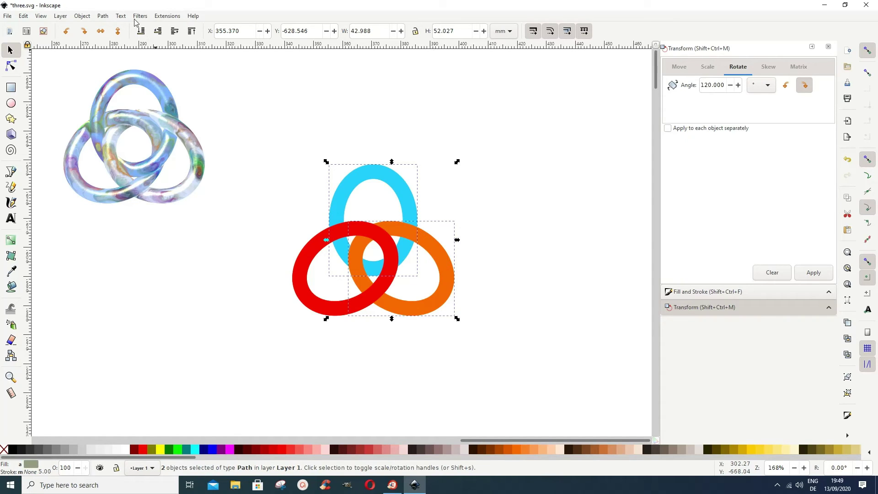
pyautogui.click(103, 16)
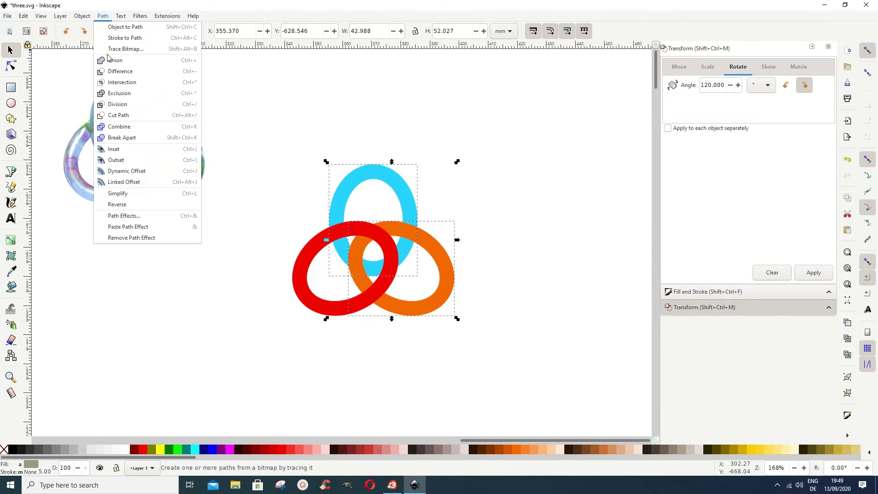
pyautogui.click(112, 73)
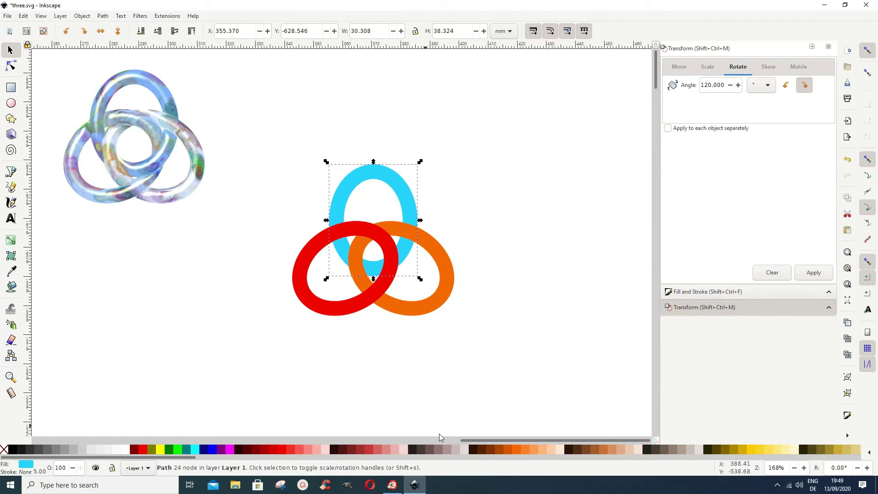
pyautogui.click(160, 449)
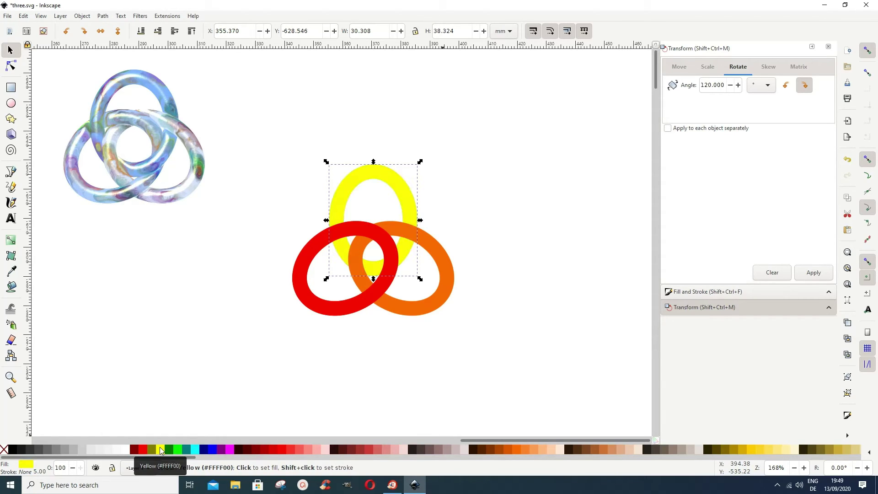
pyautogui.click(366, 426)
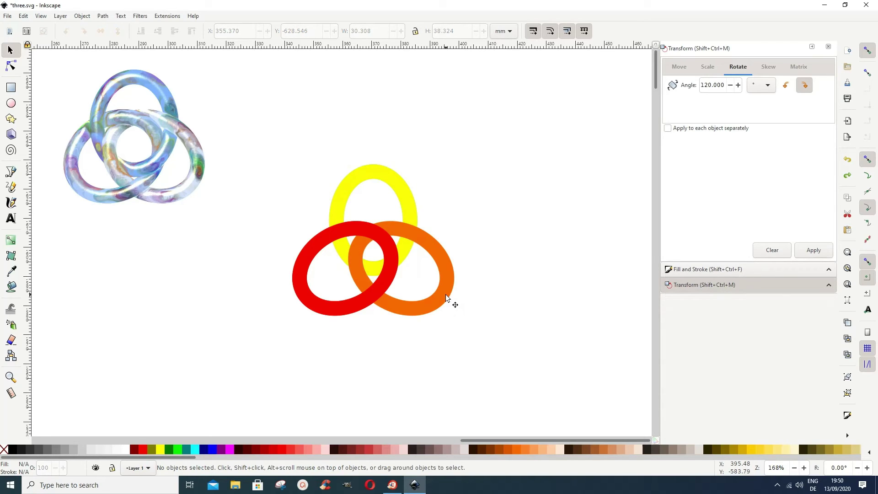
# - Cut the red ring out of the orange ring with a Difference operation and fill the resulting ring dark brown
pyautogui.click(447, 297)
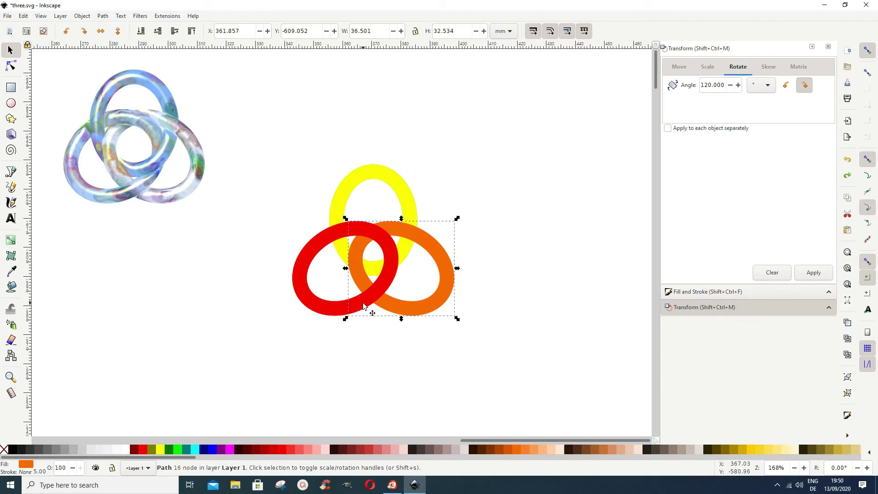
pyautogui.keyDown('shift'); pyautogui.click(364, 306); pyautogui.keyUp('shift')
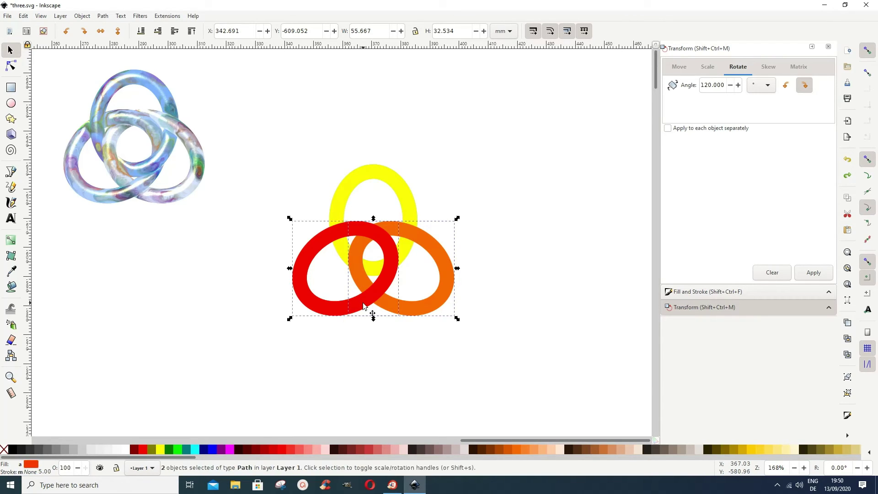
pyautogui.click(103, 18)
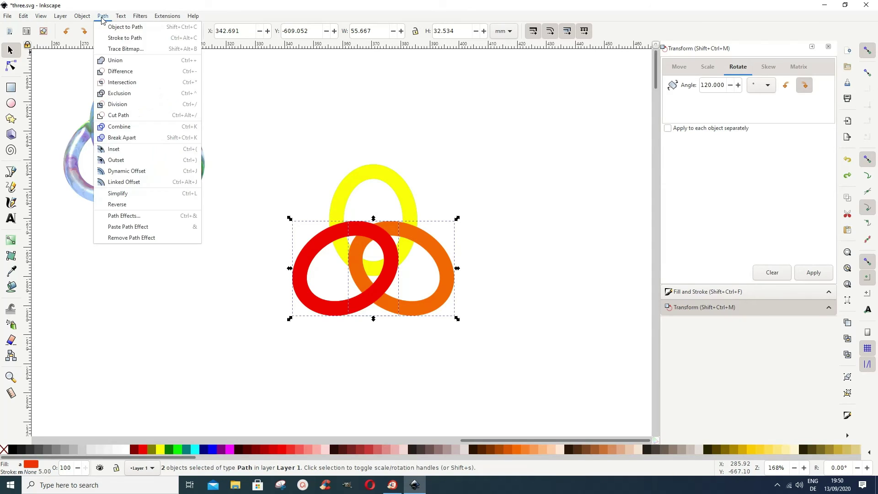
pyautogui.click(115, 73)
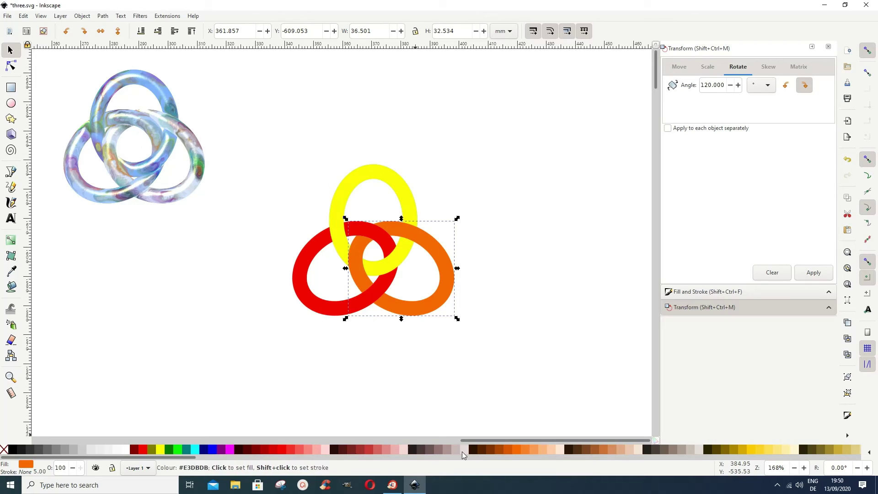
pyautogui.click(480, 450)
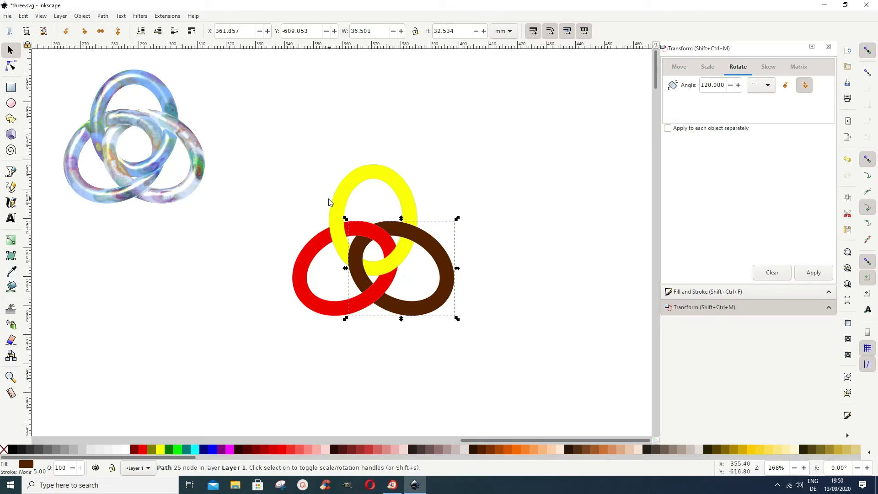
# - Send the yellow ring to the bottom of the stack and raise the cyan ring above all the others
pyautogui.click(339, 202)
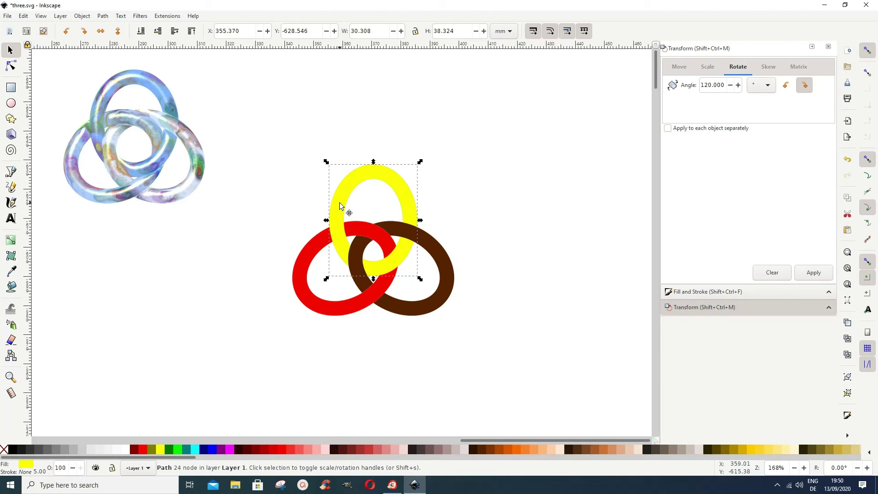
pyautogui.click(141, 31)
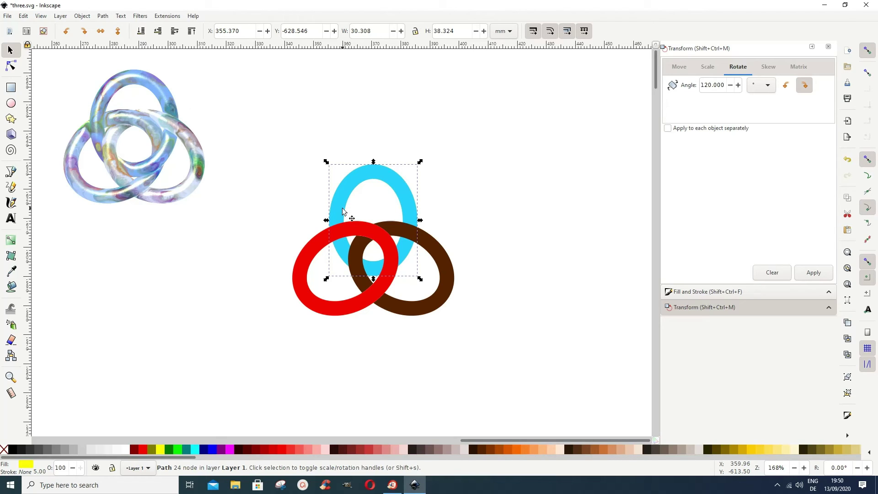
pyautogui.click(499, 219)
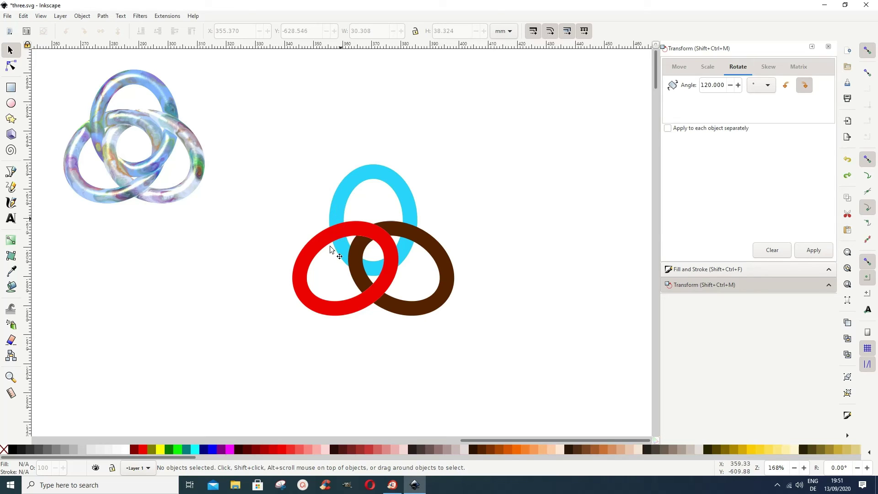
pyautogui.click(342, 208)
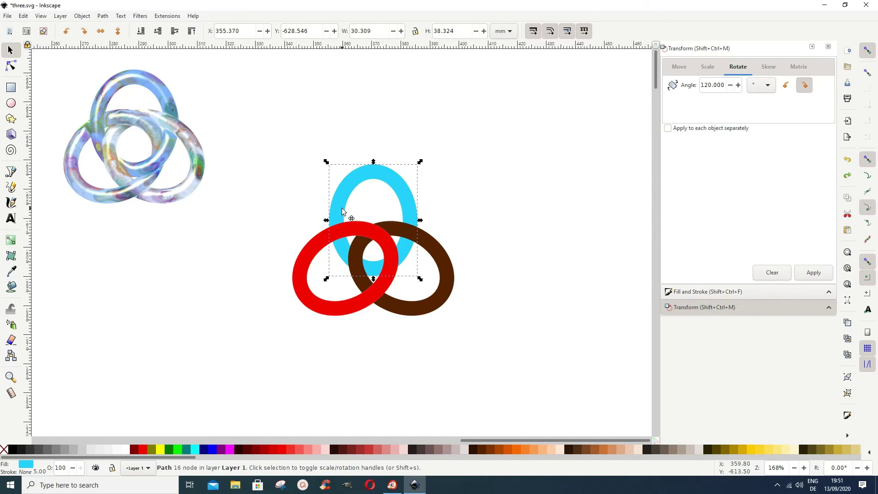
pyautogui.click(192, 32)
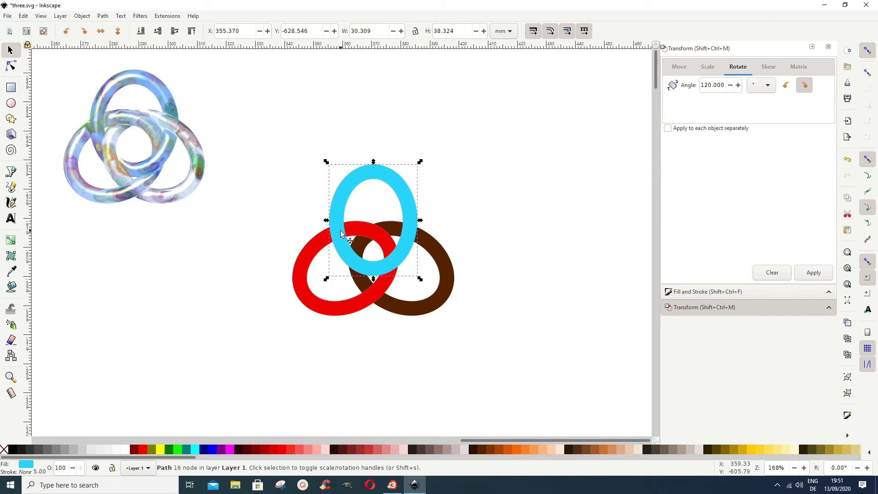
# - Cut the cyan ring out of the red ring with a Difference operation
pyautogui.keyDown('shift'); pyautogui.click(337, 312); pyautogui.keyUp('shift')
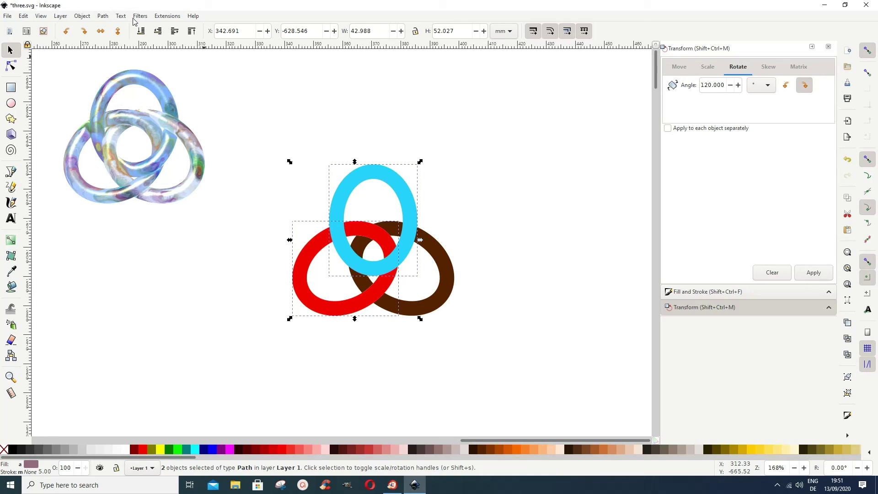
pyautogui.click(102, 16)
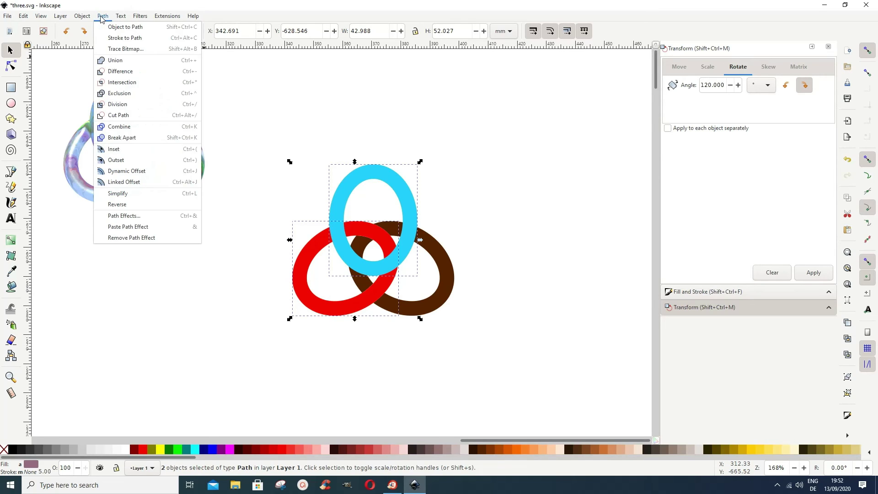
pyautogui.click(120, 71)
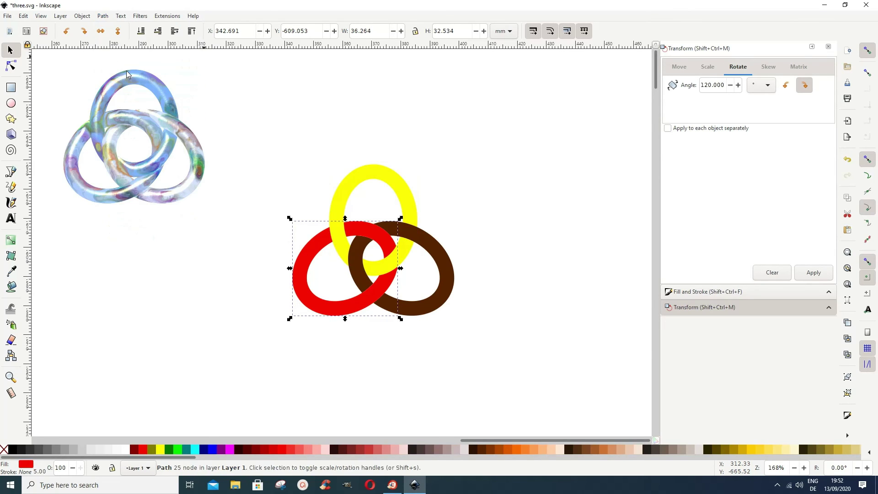
pyautogui.click(524, 342)
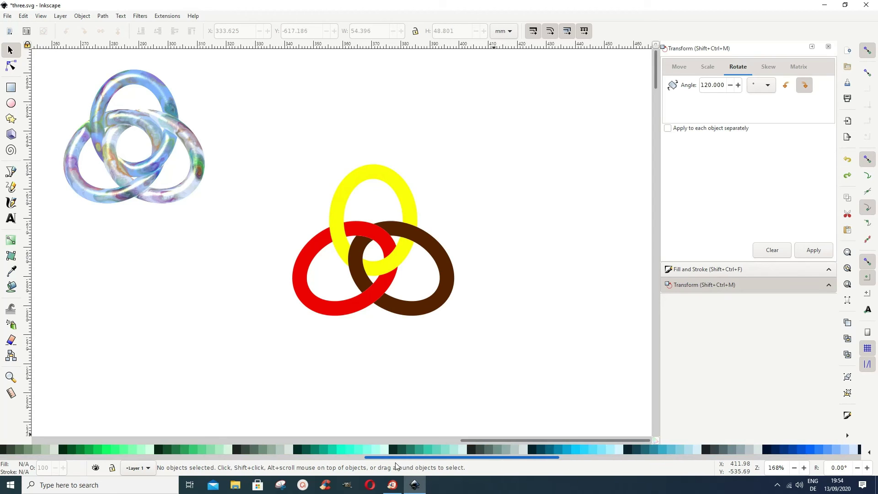
# - Change the dark brown ring's fill to the pale blue #D5E5FF
pyautogui.hscroll(10, 471, 450)
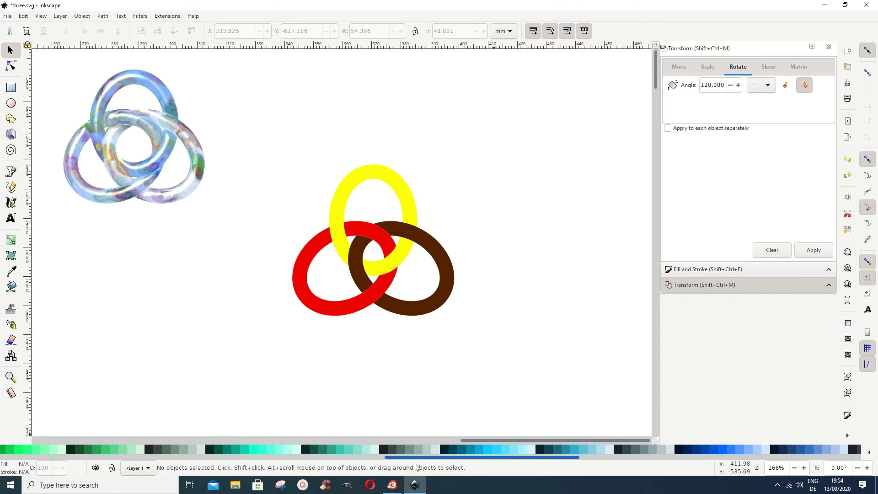
pyautogui.moveTo(474, 469); pyautogui.dragTo(511, 469)
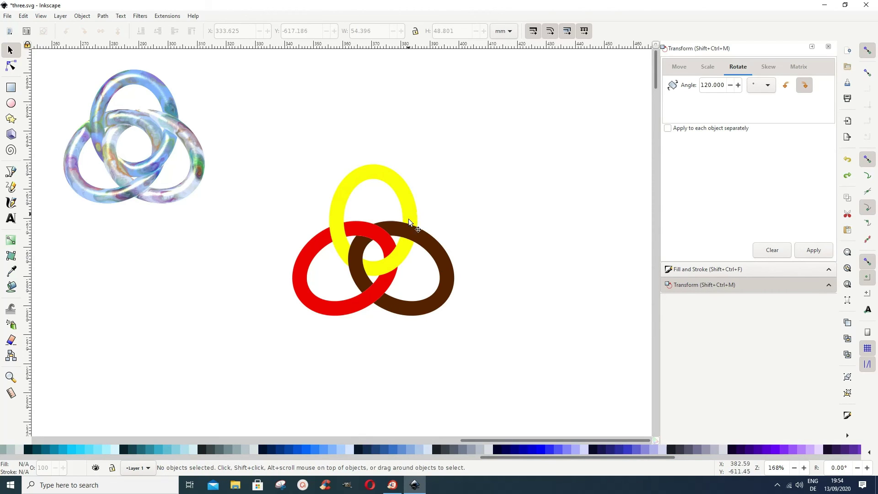
pyautogui.click(443, 300)
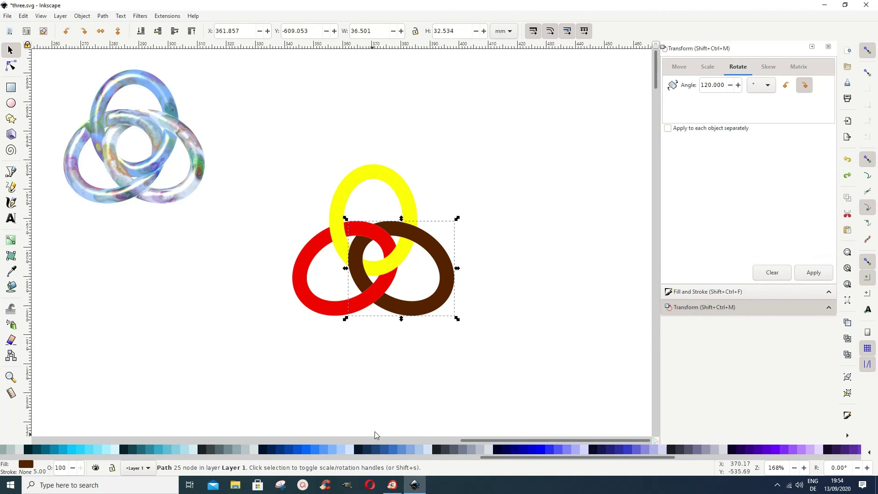
pyautogui.click(349, 453)
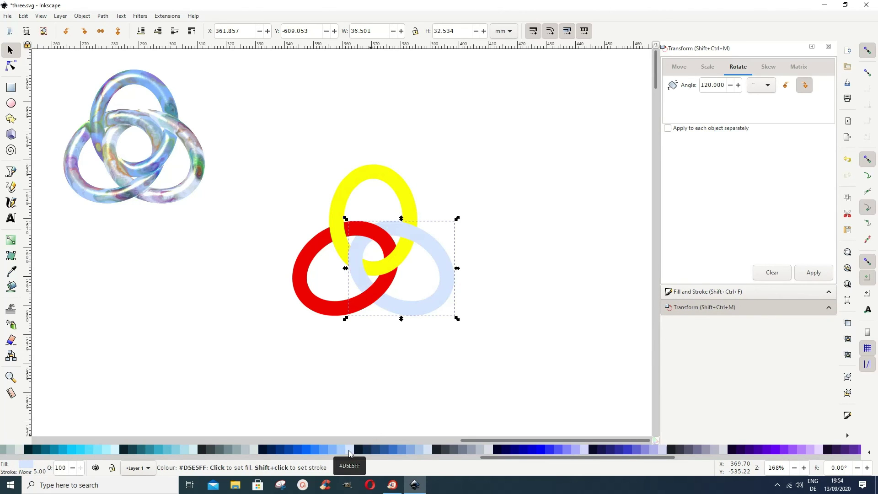
# - Fill the red ring with the light blue #80B3FF and the yellow ring with a stronger blue
pyautogui.click(329, 305)
pyautogui.click(332, 452)
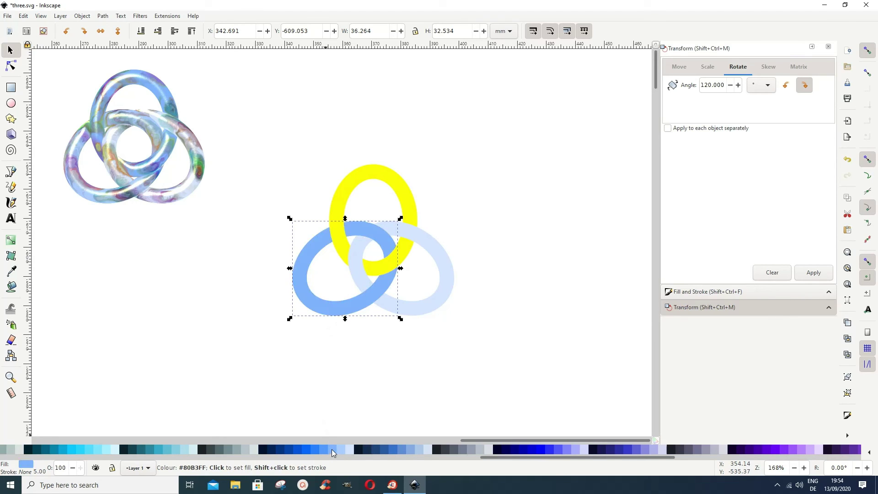
pyautogui.click(363, 173)
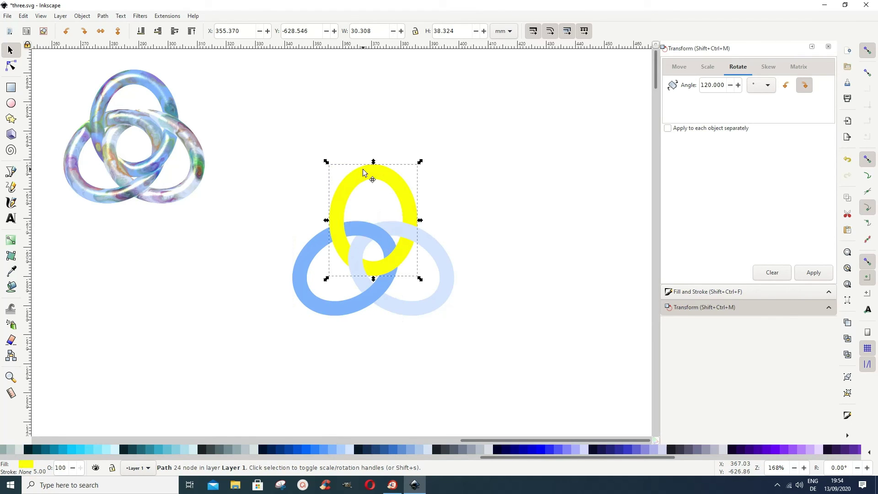
pyautogui.click(314, 452)
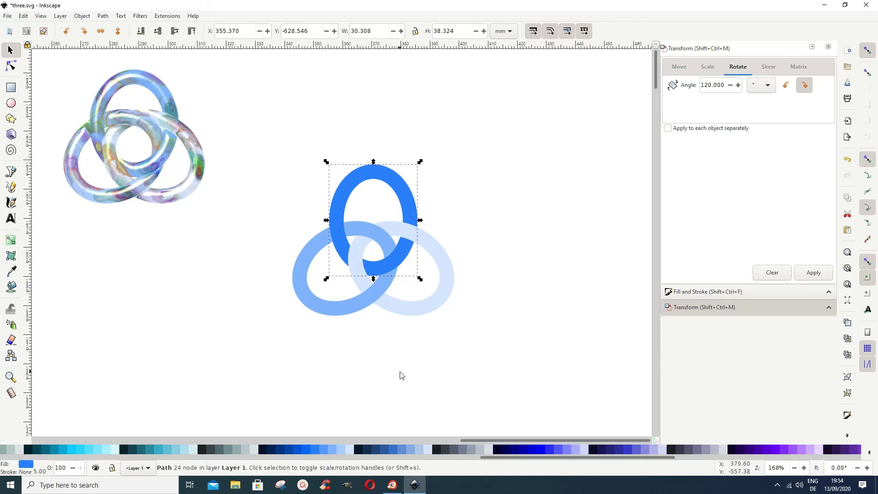
pyautogui.click(431, 391)
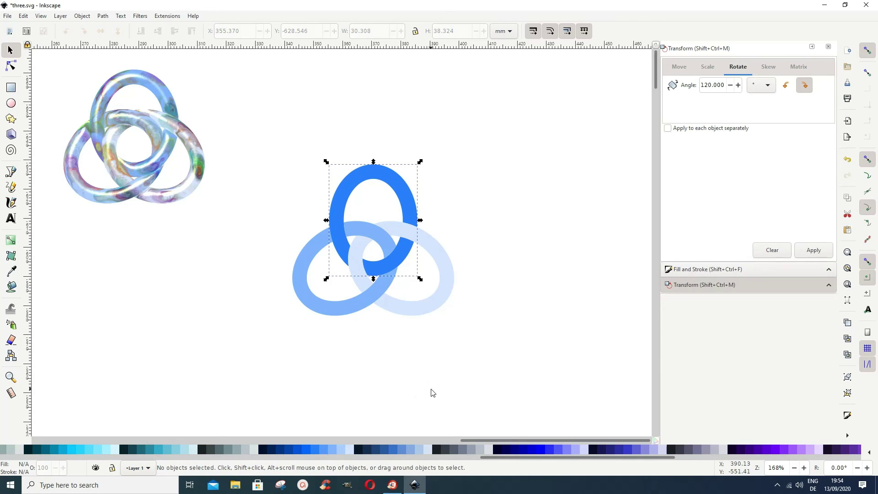
# - Apply the 3D Mother of Pearl material filter to the strong blue upper ring
pyautogui.click(416, 213)
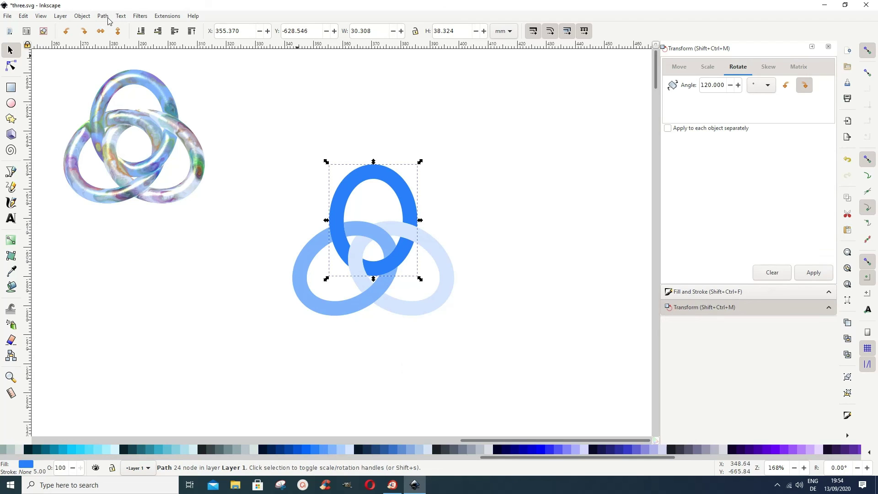
pyautogui.click(136, 17)
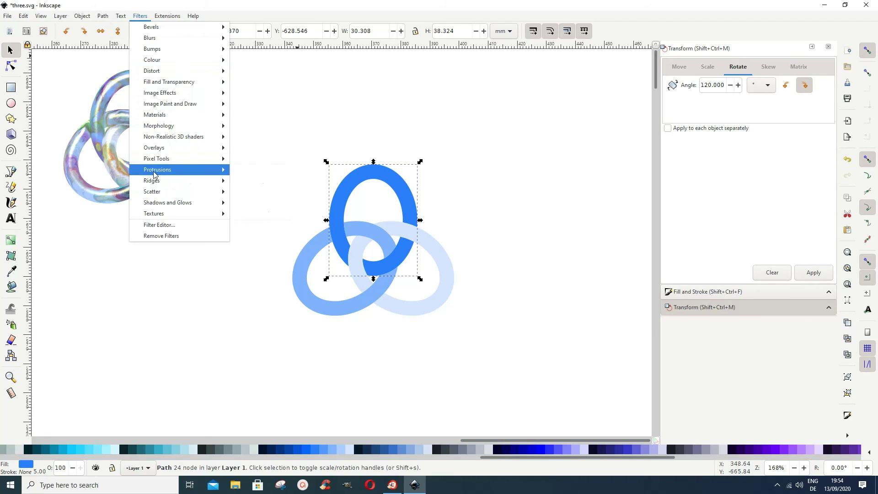
pyautogui.moveTo(174, 115)
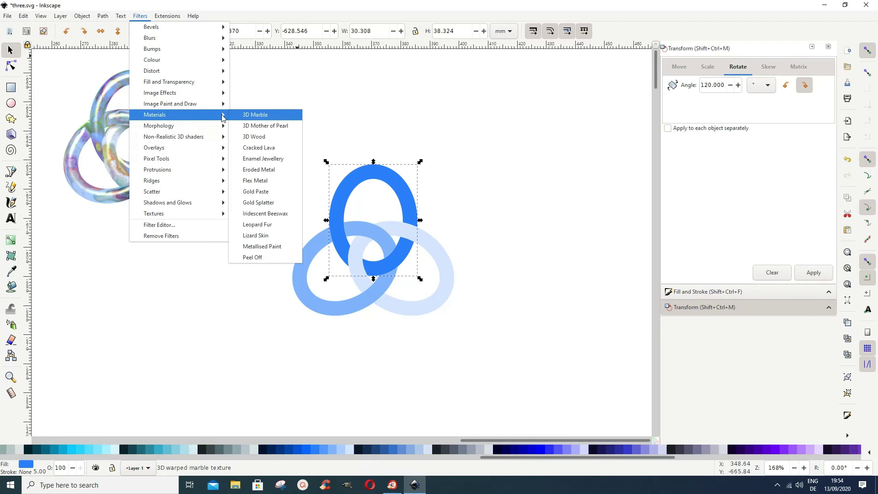
pyautogui.click(253, 128)
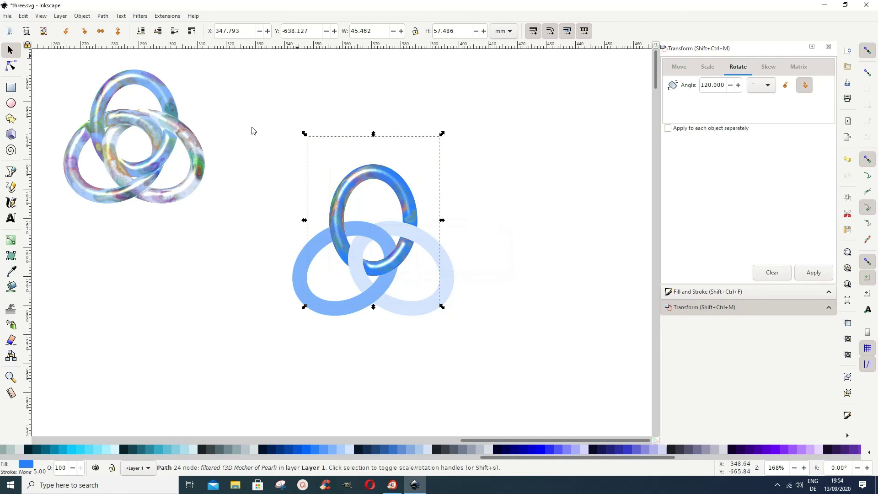
# - Give the pale blue ring the same 3D Mother of Pearl material filter
pyautogui.click(450, 284)
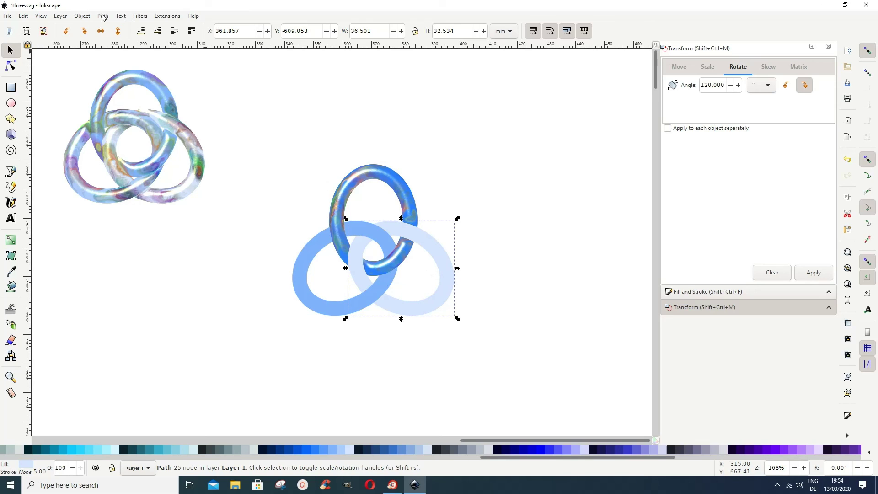
pyautogui.click(138, 17)
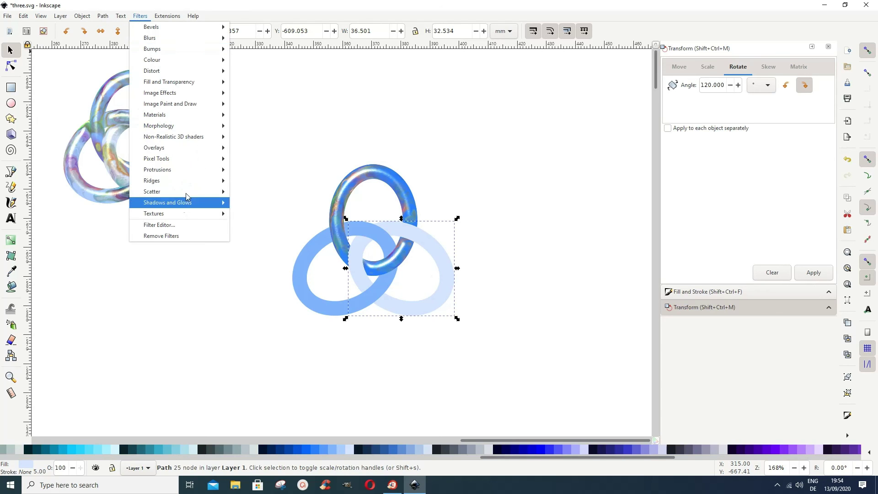
pyautogui.moveTo(173, 114)
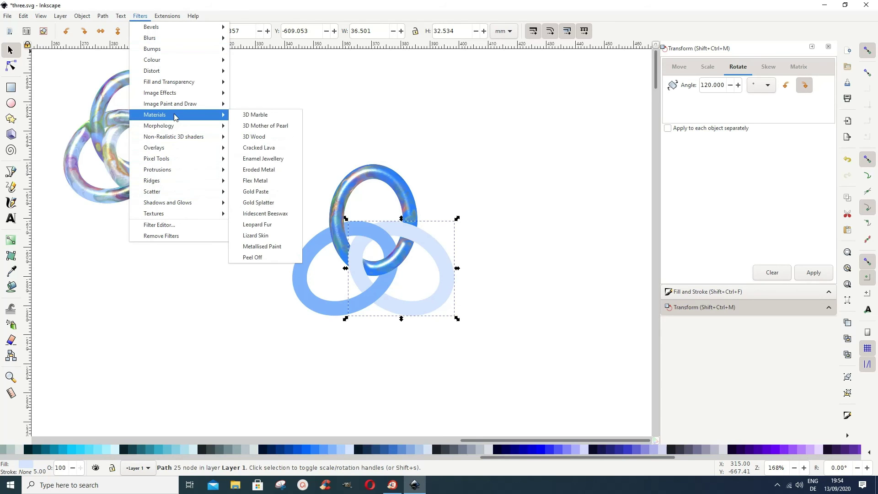
pyautogui.click(266, 126)
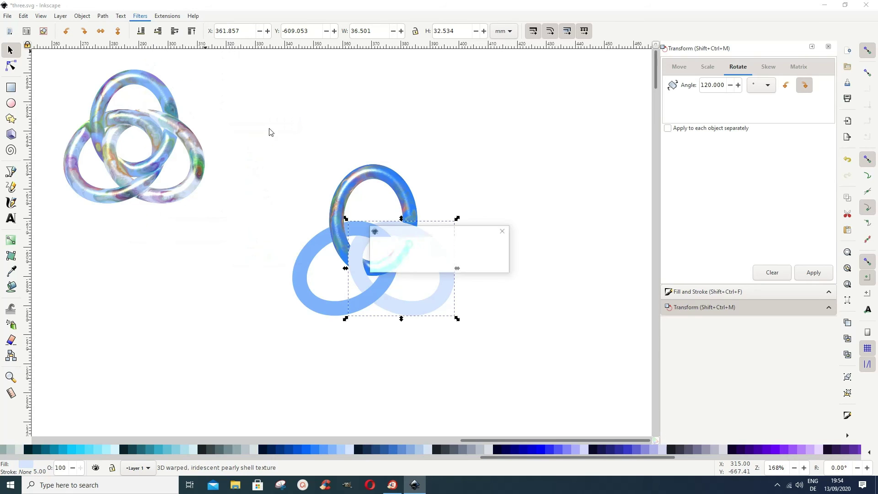
# - Apply the 3D Mother of Pearl filter to the light blue ring and clear the selection
pyautogui.hotkey('ctrl', 'z')
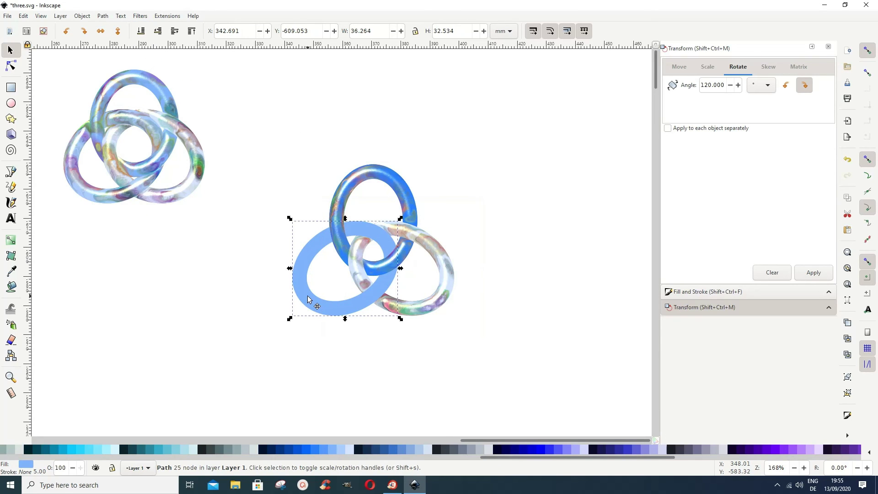
pyautogui.click(140, 17)
pyautogui.moveTo(150, 128)
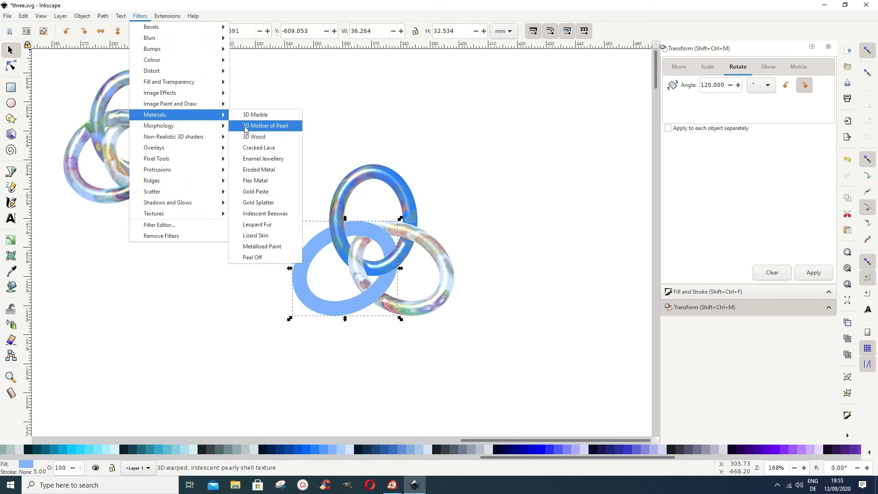
pyautogui.click(245, 125)
pyautogui.click(470, 396)
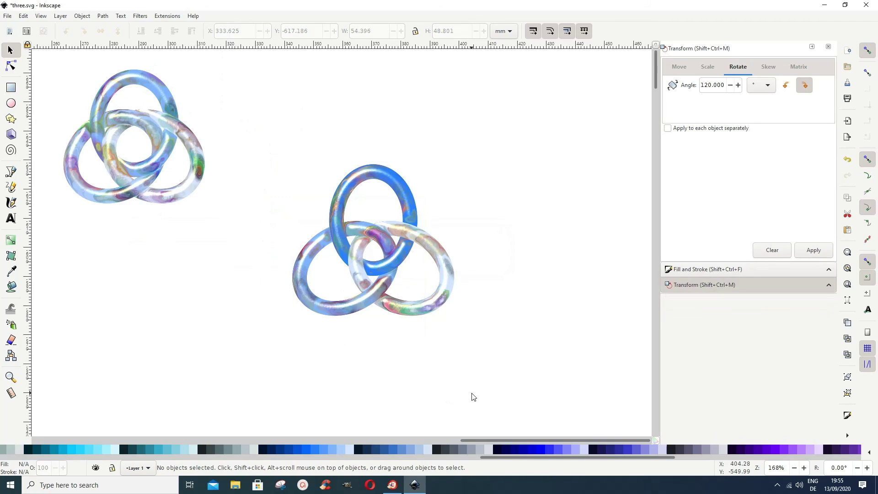